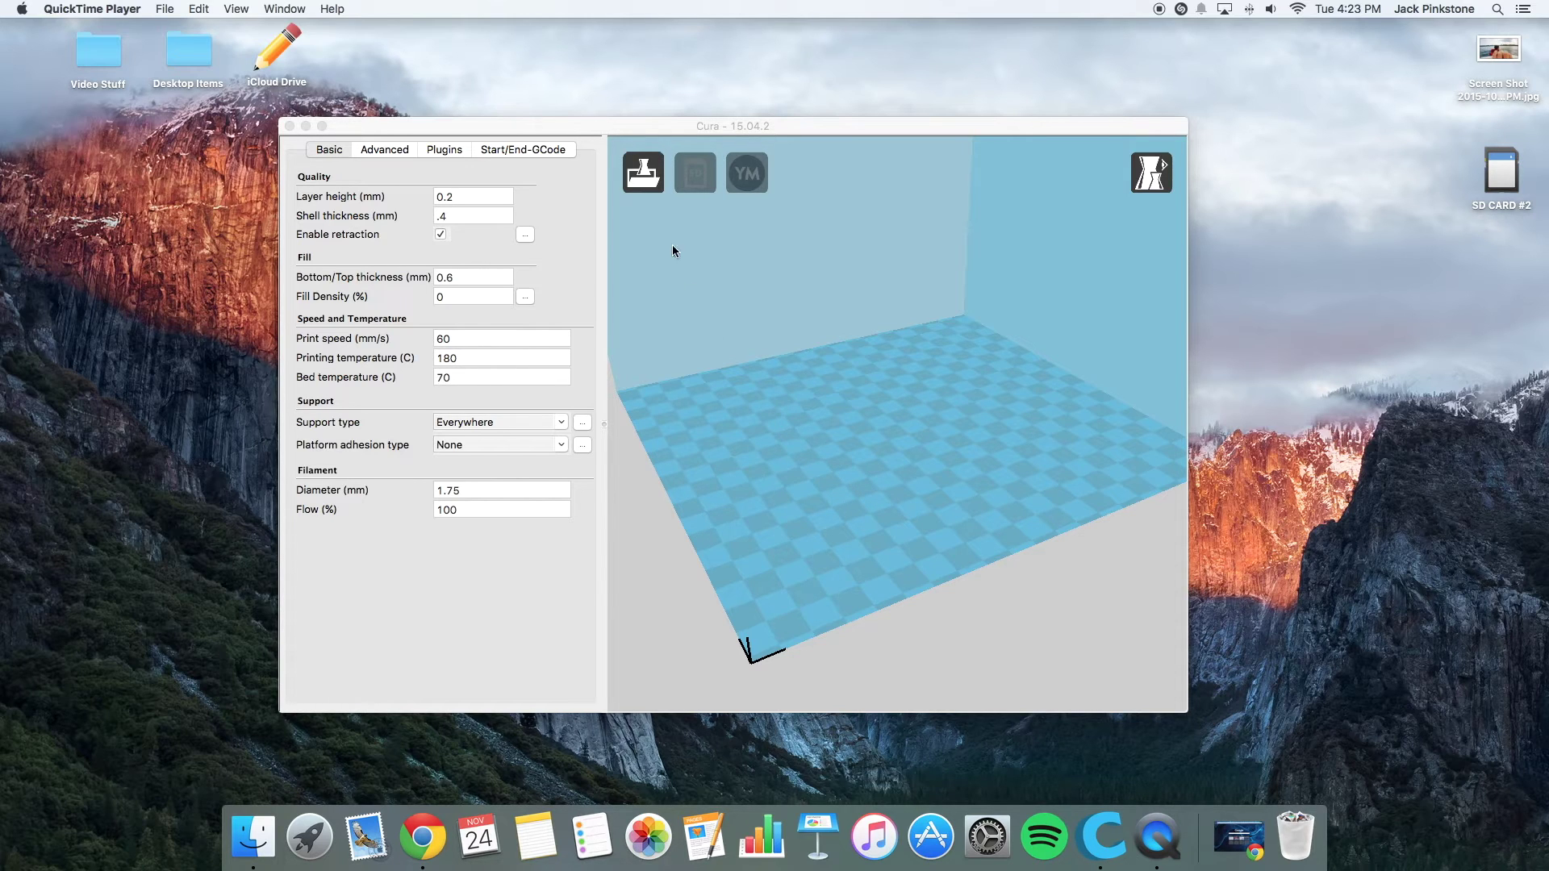
Step: Load ELEPHANT.stl from the Open 3D model dialog onto the build plate
{"action": "left_click", "coordinate": [634, 208]}
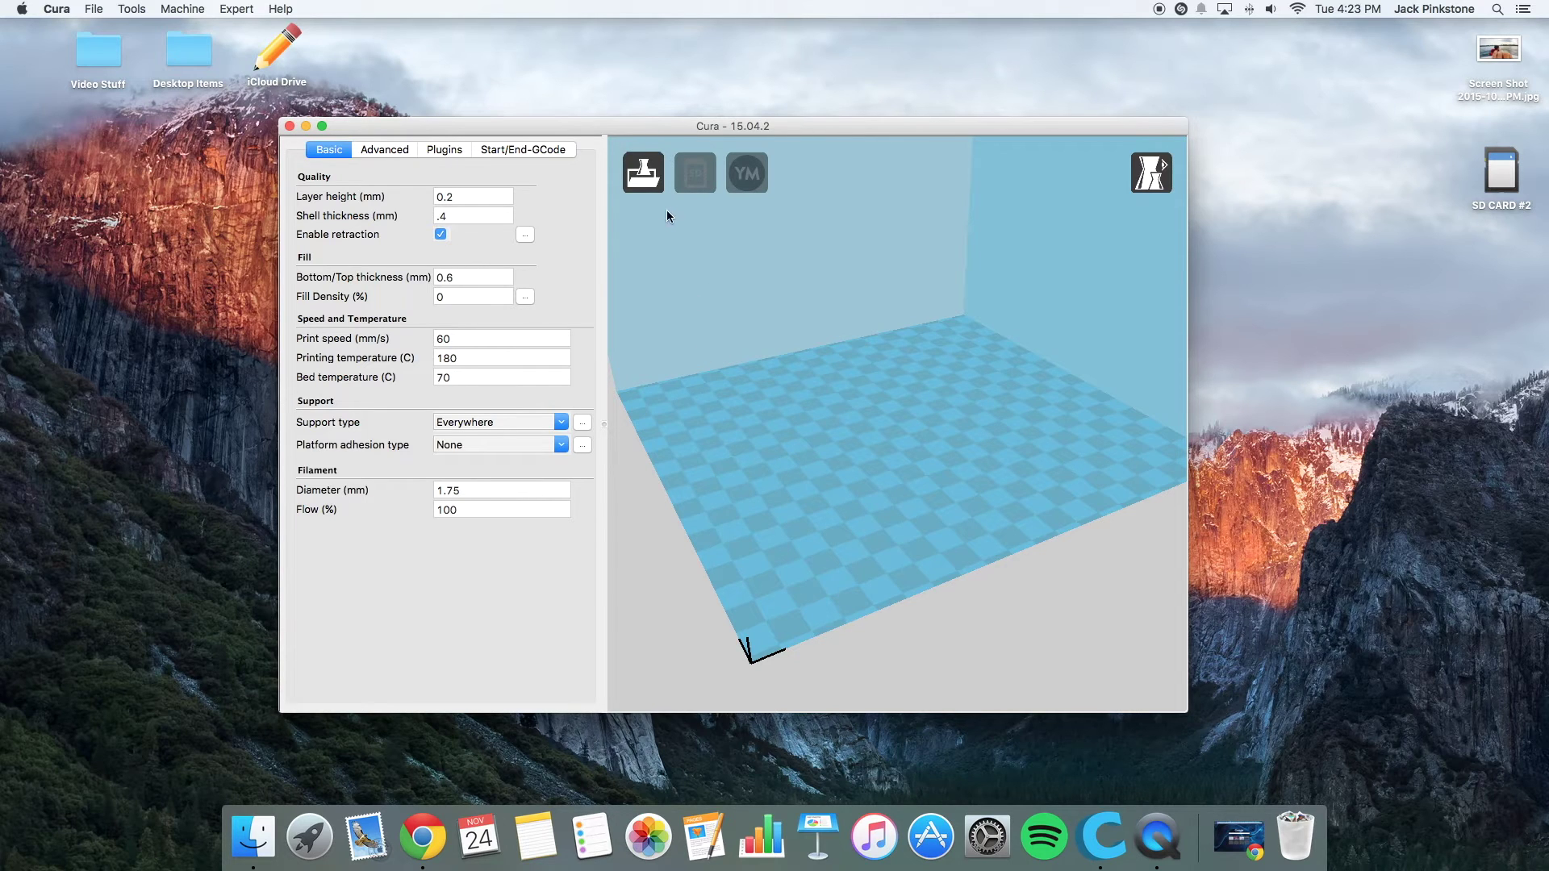
{"action": "left_click", "coordinate": [645, 177]}
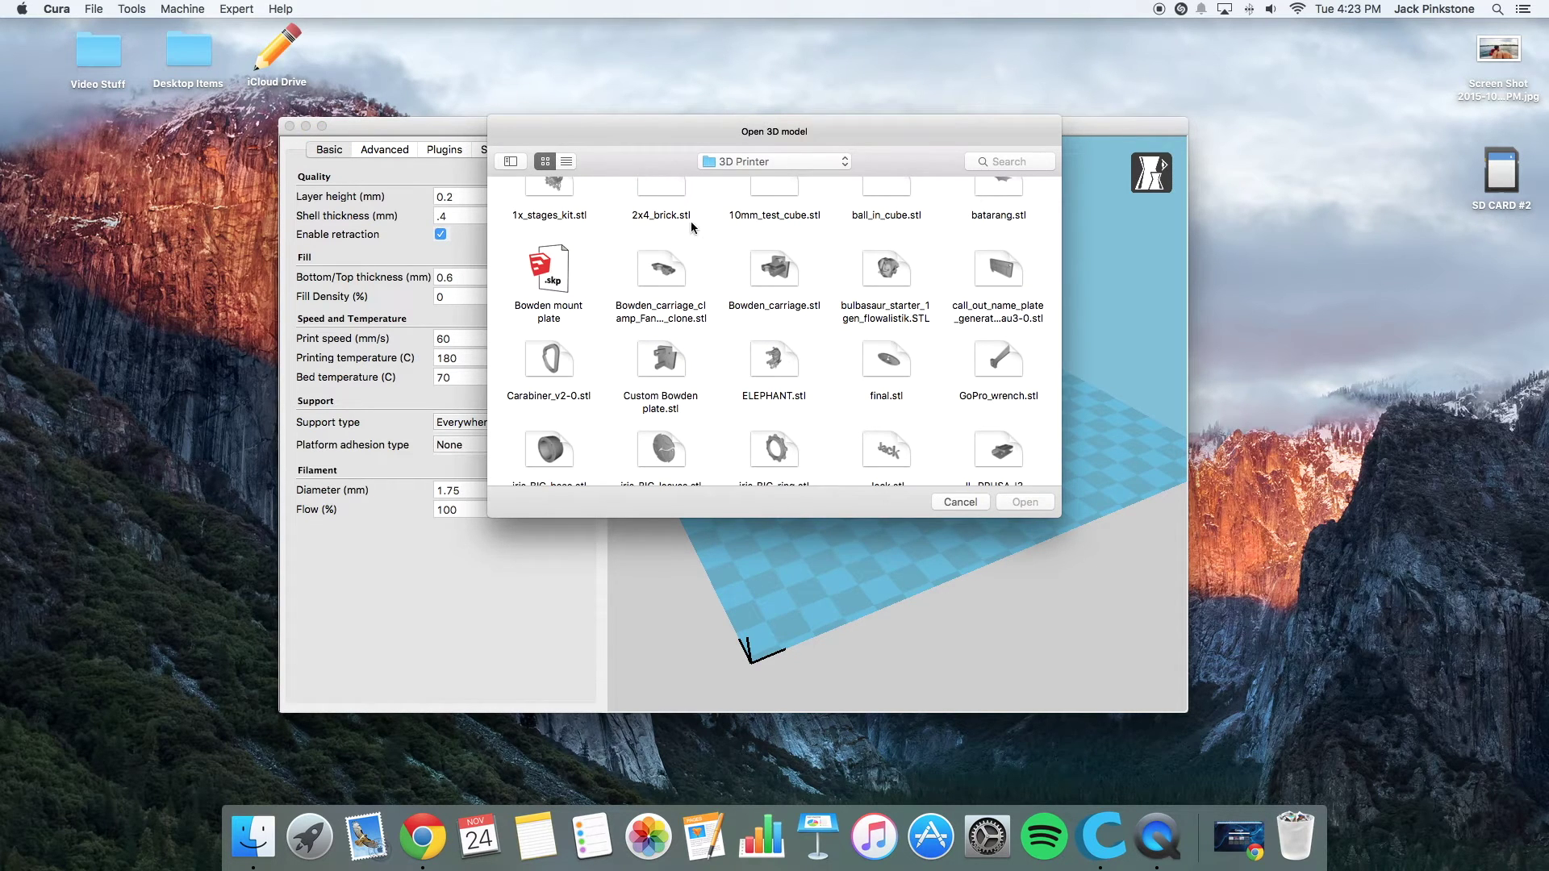
{"action": "left_click", "coordinate": [771, 360]}
{"action": "left_click", "coordinate": [1016, 507]}
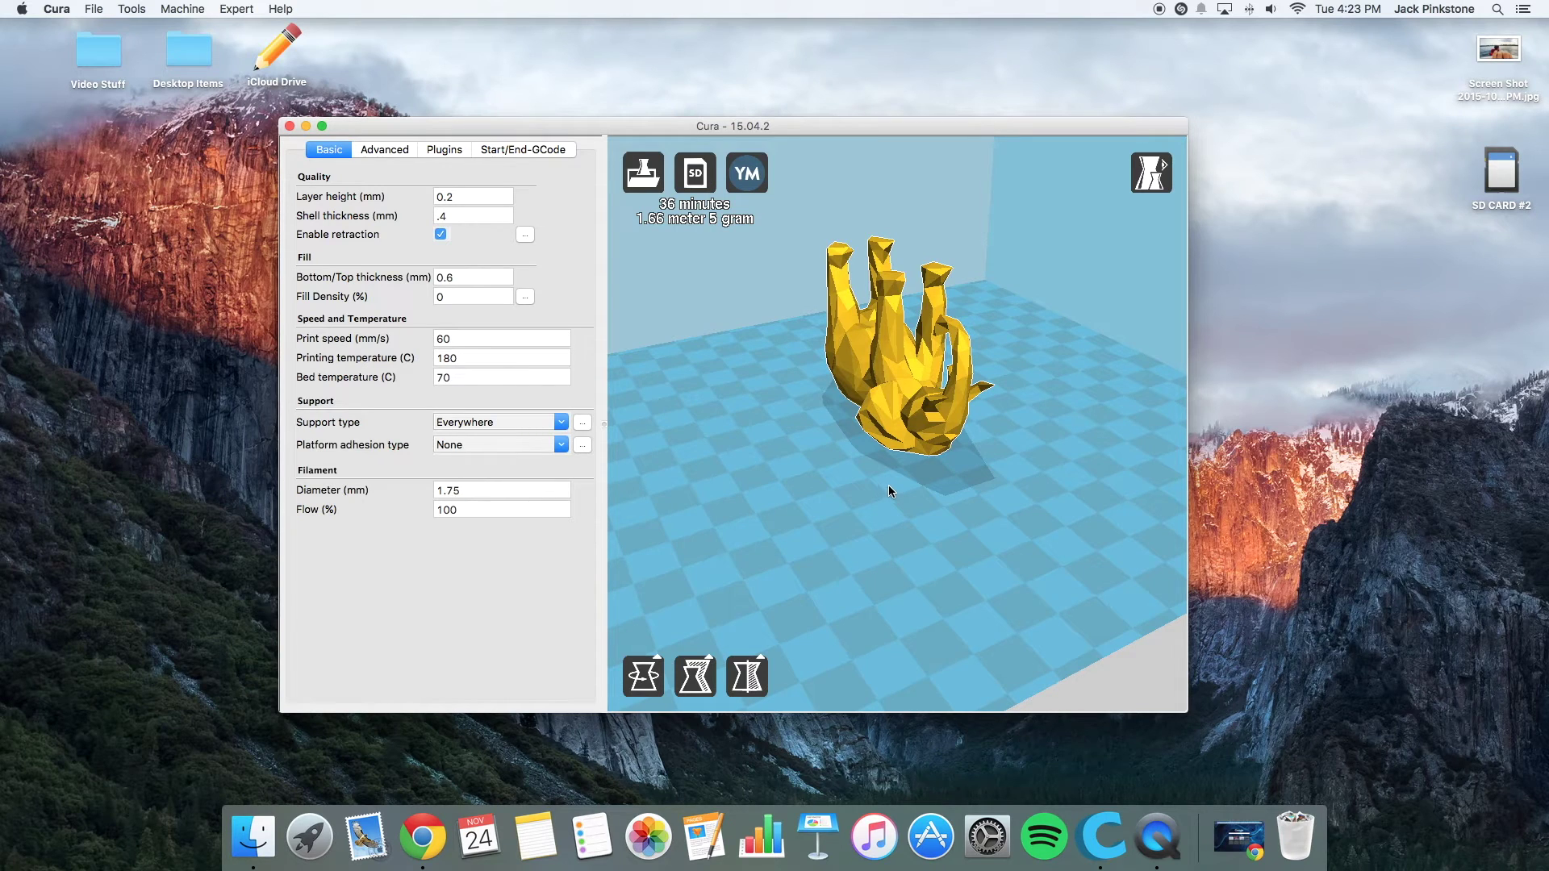
{"action": "scroll", "coordinate": [886, 463], "scroll_direction": "down", "scroll_amount": 8}
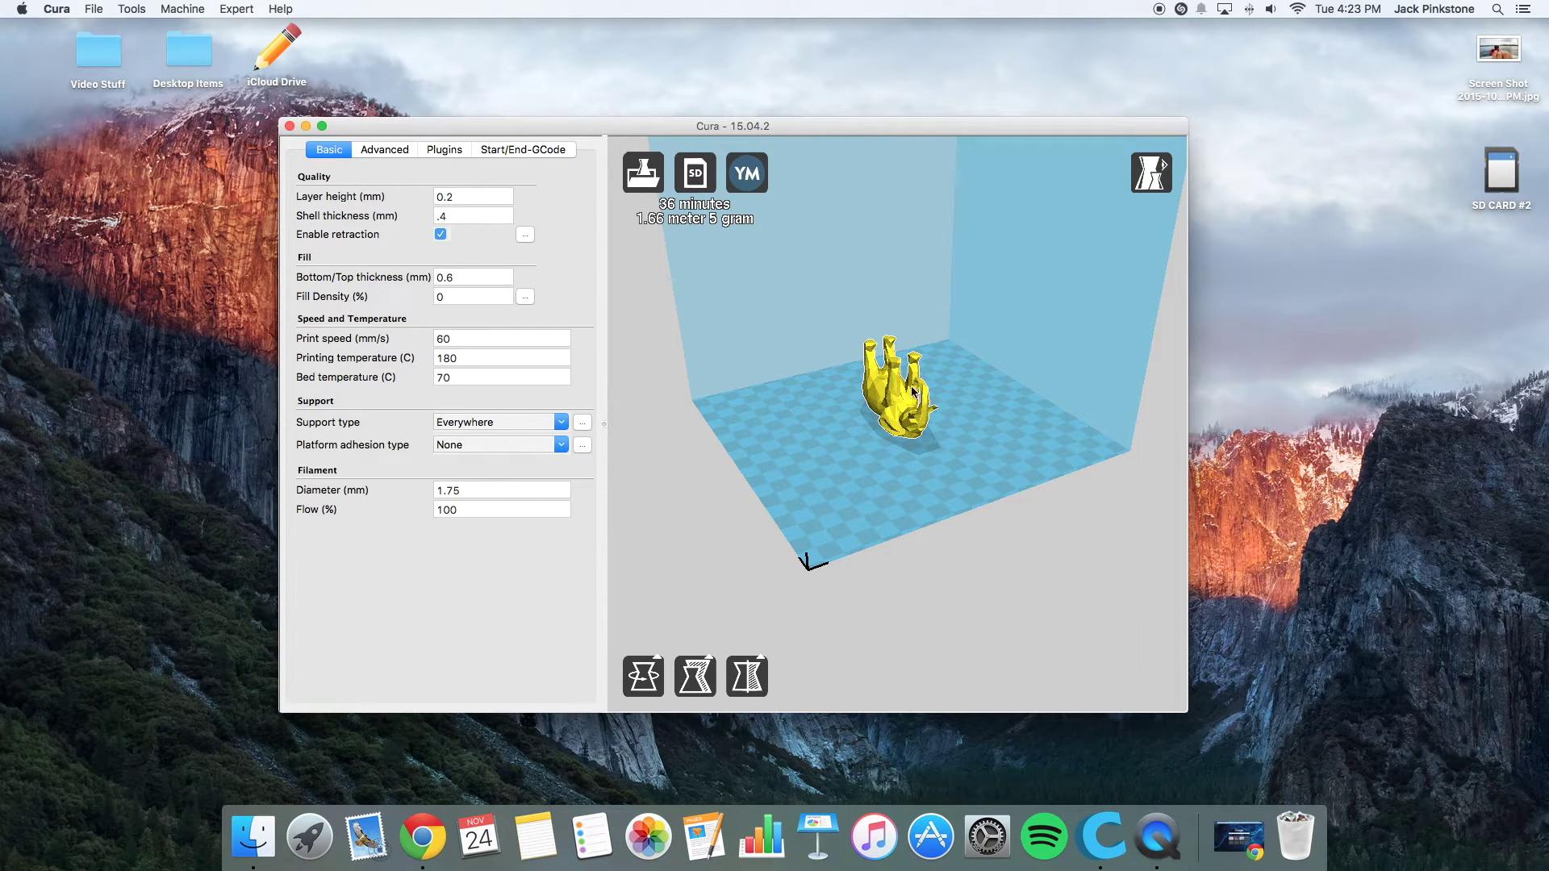
{"action": "scroll", "coordinate": [897, 381], "scroll_direction": "up", "scroll_amount": 5}
{"action": "scroll", "coordinate": [897, 379], "scroll_direction": "down", "scroll_amount": 3}
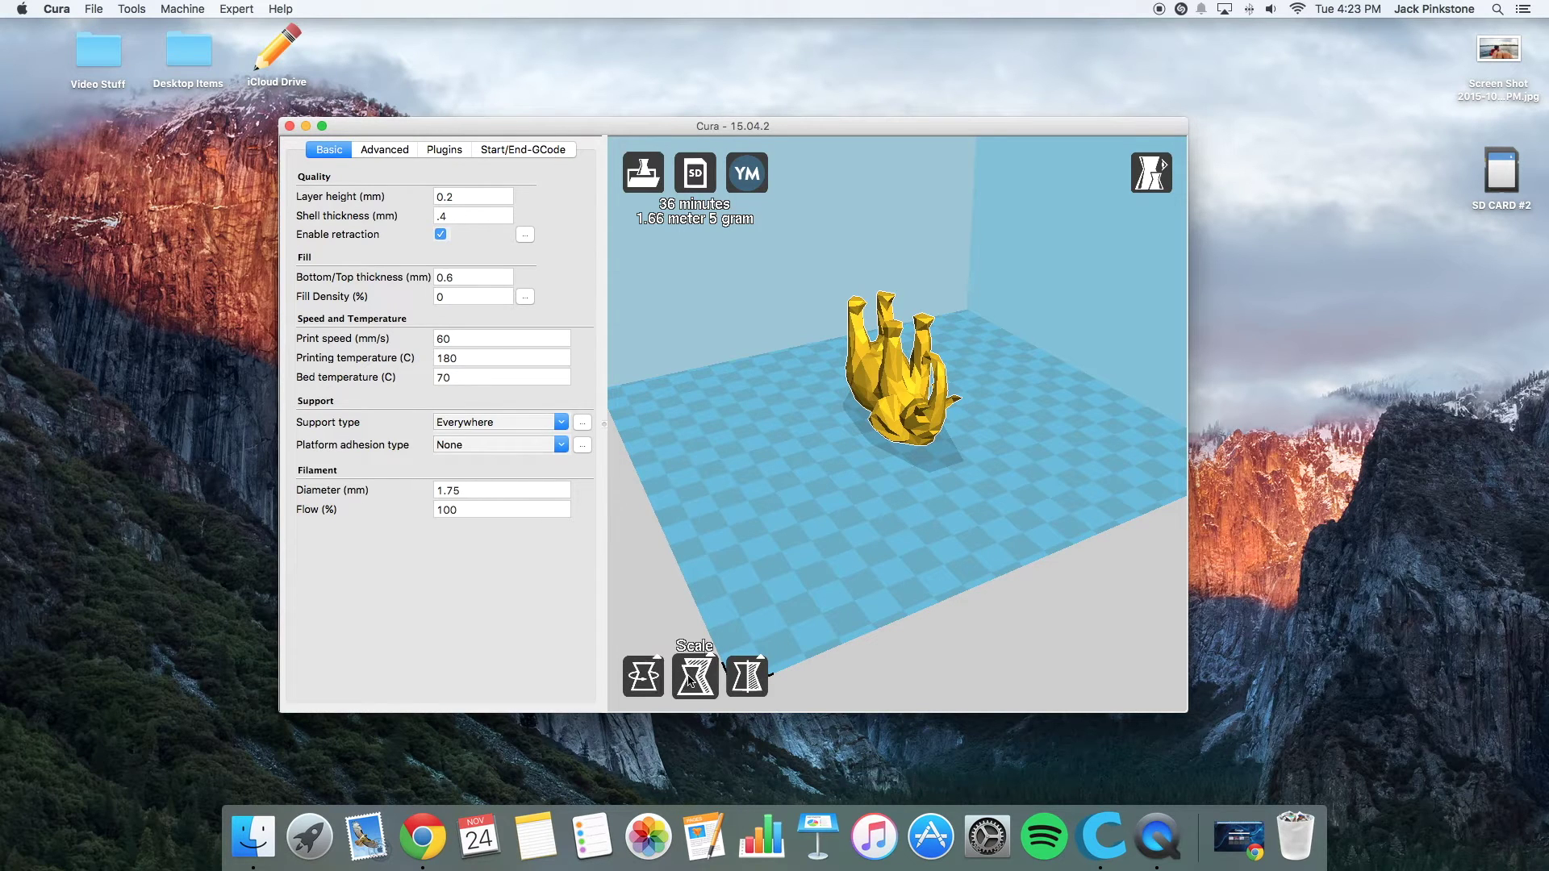
{"action": "left_click", "coordinate": [643, 676]}
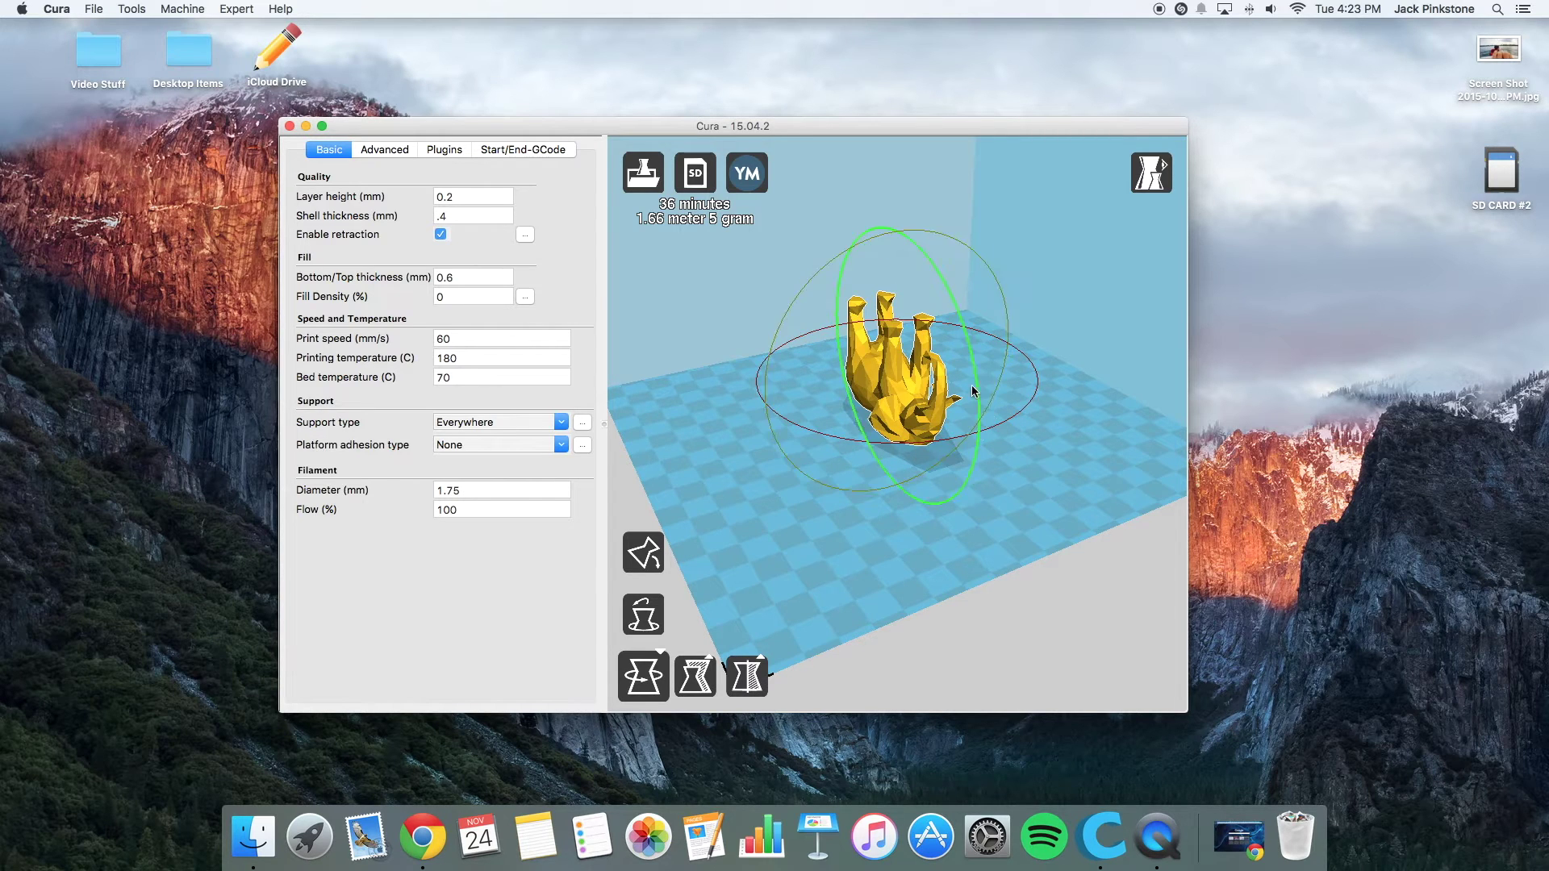
Step: Rotate the elephant so it stands upright on its feet
{"action": "left_click_drag", "start_coordinate": [948, 238], "coordinate": [868, 467]}
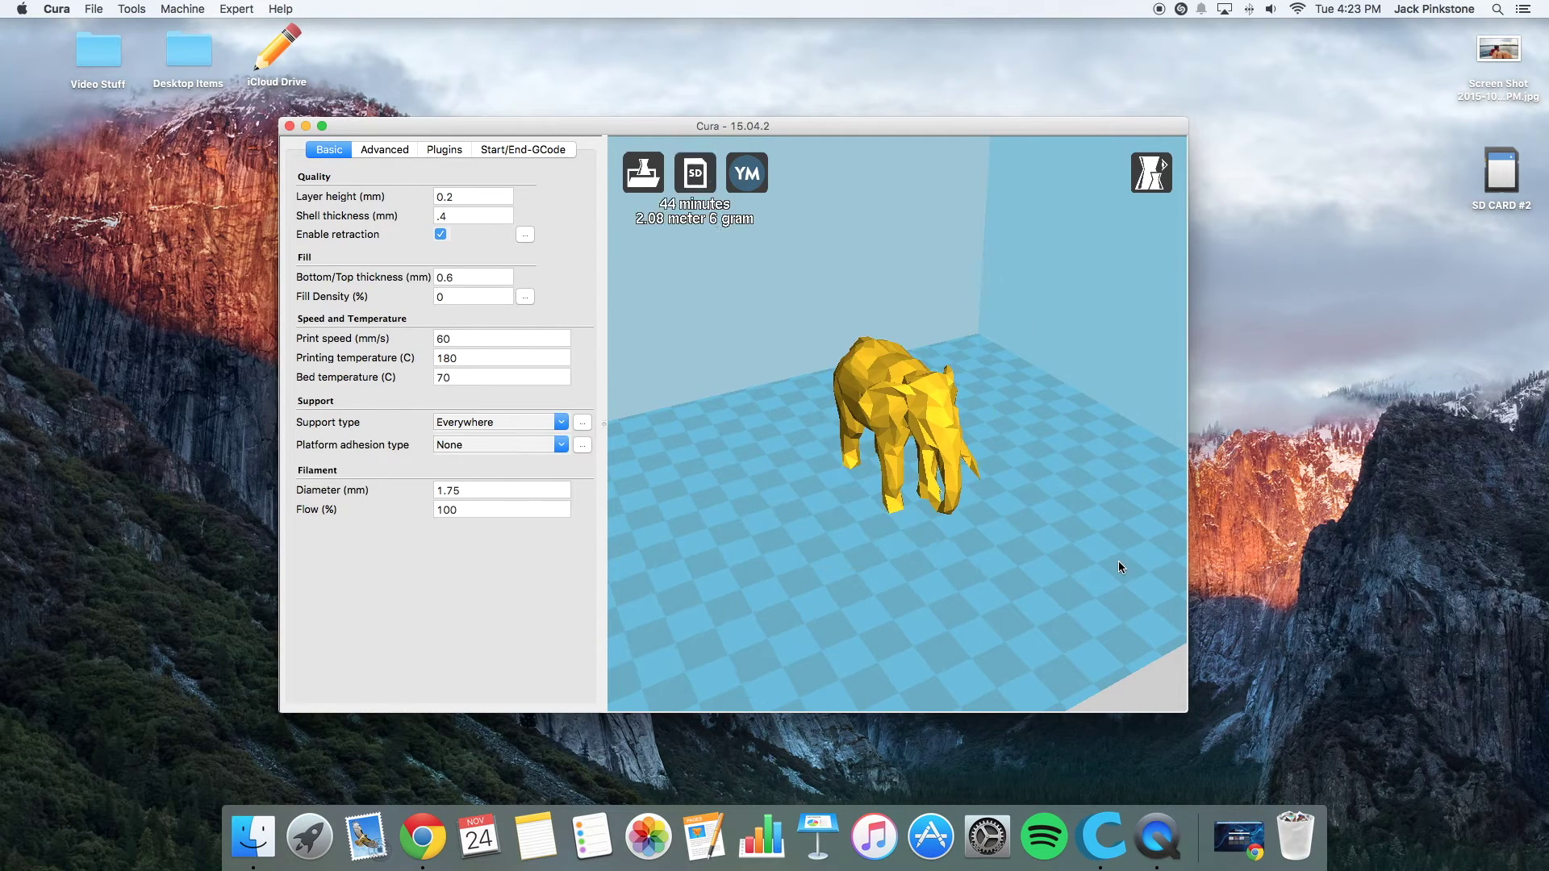
{"action": "scroll", "coordinate": [1043, 542], "scroll_direction": "down", "scroll_amount": 3}
{"action": "scroll", "coordinate": [1042, 542], "scroll_direction": "up", "scroll_amount": 4}
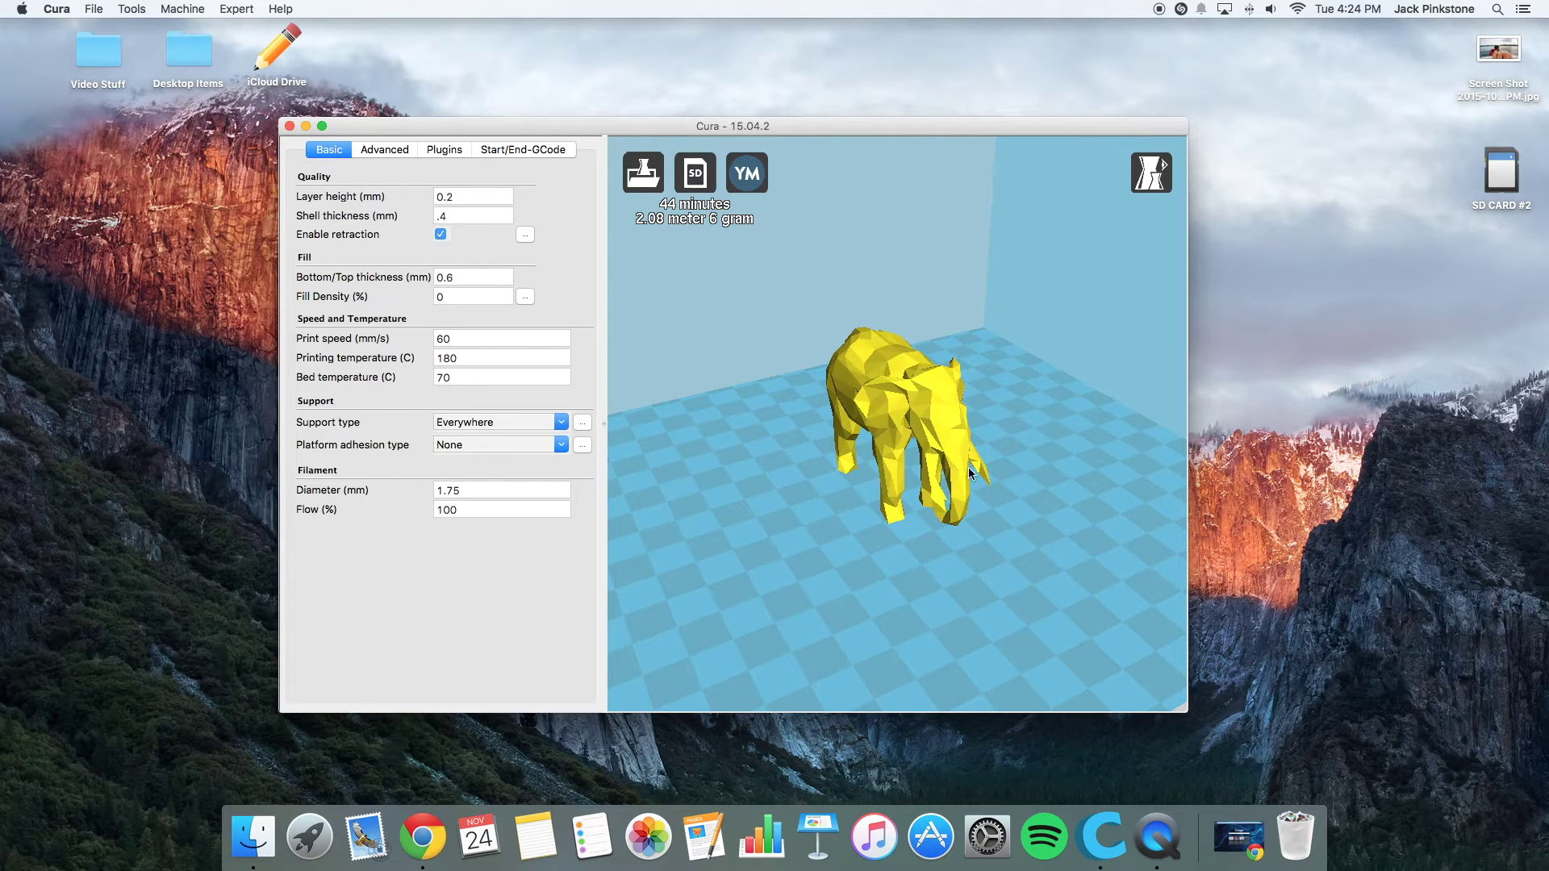
{"action": "scroll", "coordinate": [1009, 490], "scroll_direction": "down", "scroll_amount": 3}
Step: Rotate the elephant back so it rests upside down with its feet up
{"action": "left_click", "coordinate": [896, 424]}
{"action": "scroll", "coordinate": [800, 558], "scroll_direction": "up", "scroll_amount": 5}
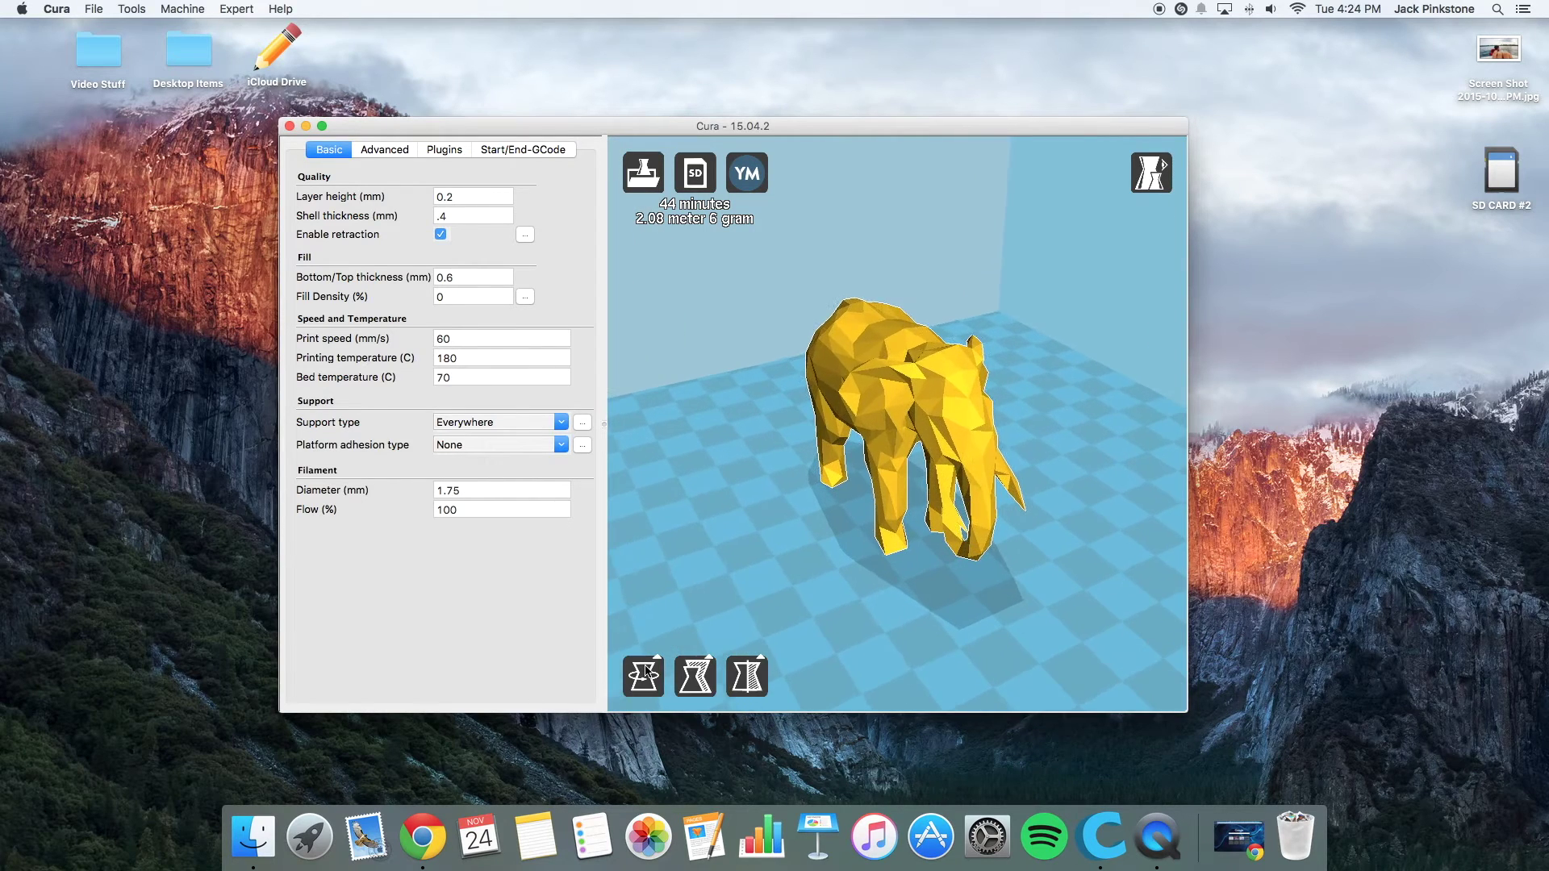
{"action": "left_click", "coordinate": [643, 677]}
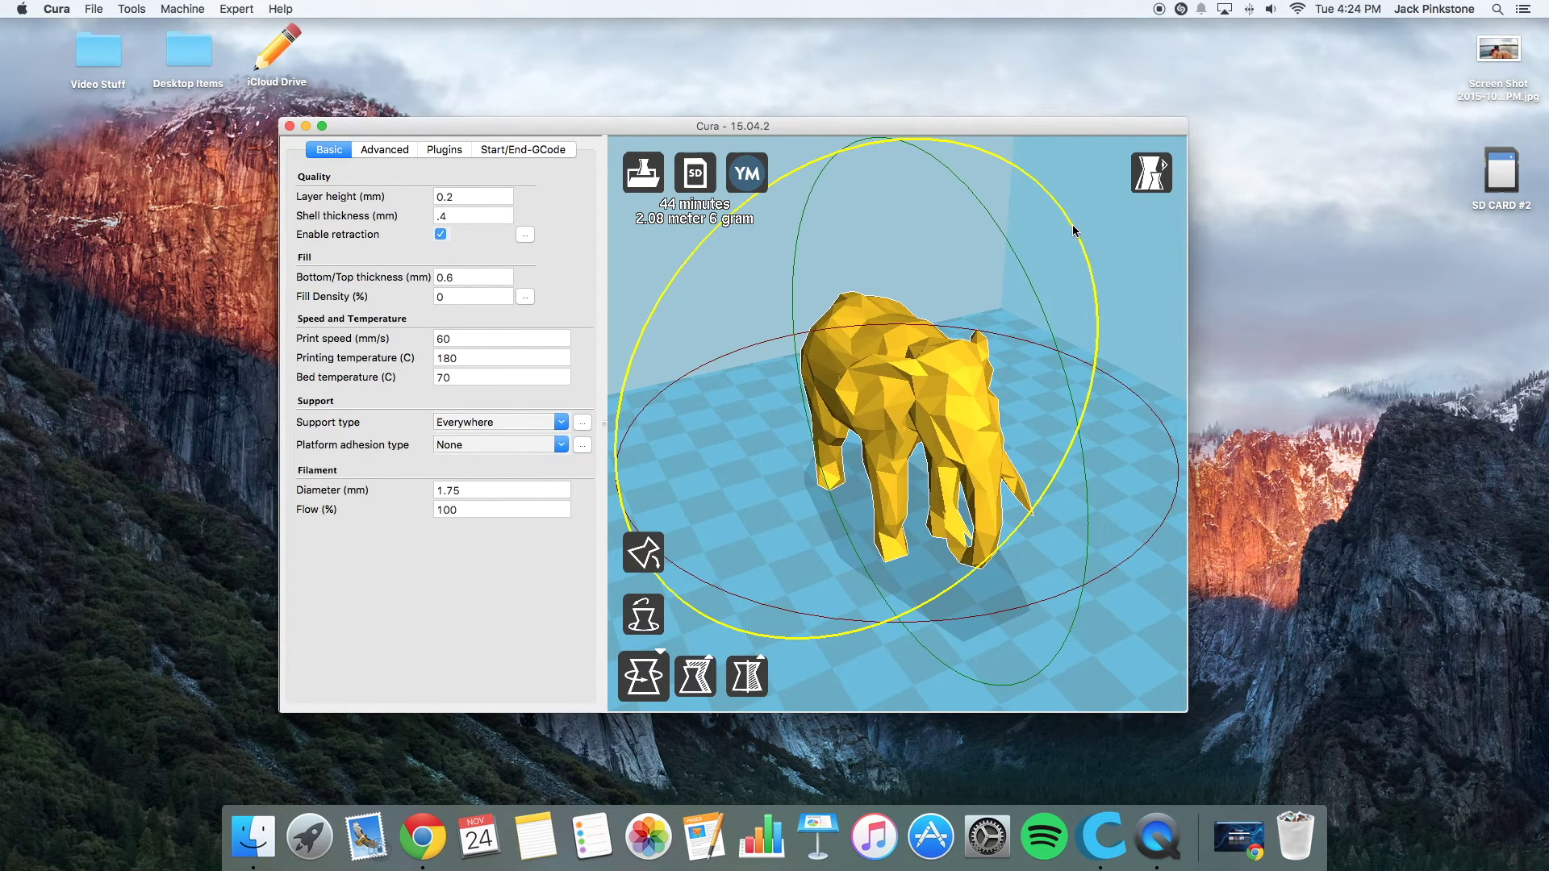
{"action": "left_click_drag", "start_coordinate": [1073, 232], "coordinate": [831, 515]}
{"action": "scroll", "coordinate": [831, 515], "scroll_direction": "down", "scroll_amount": 3}
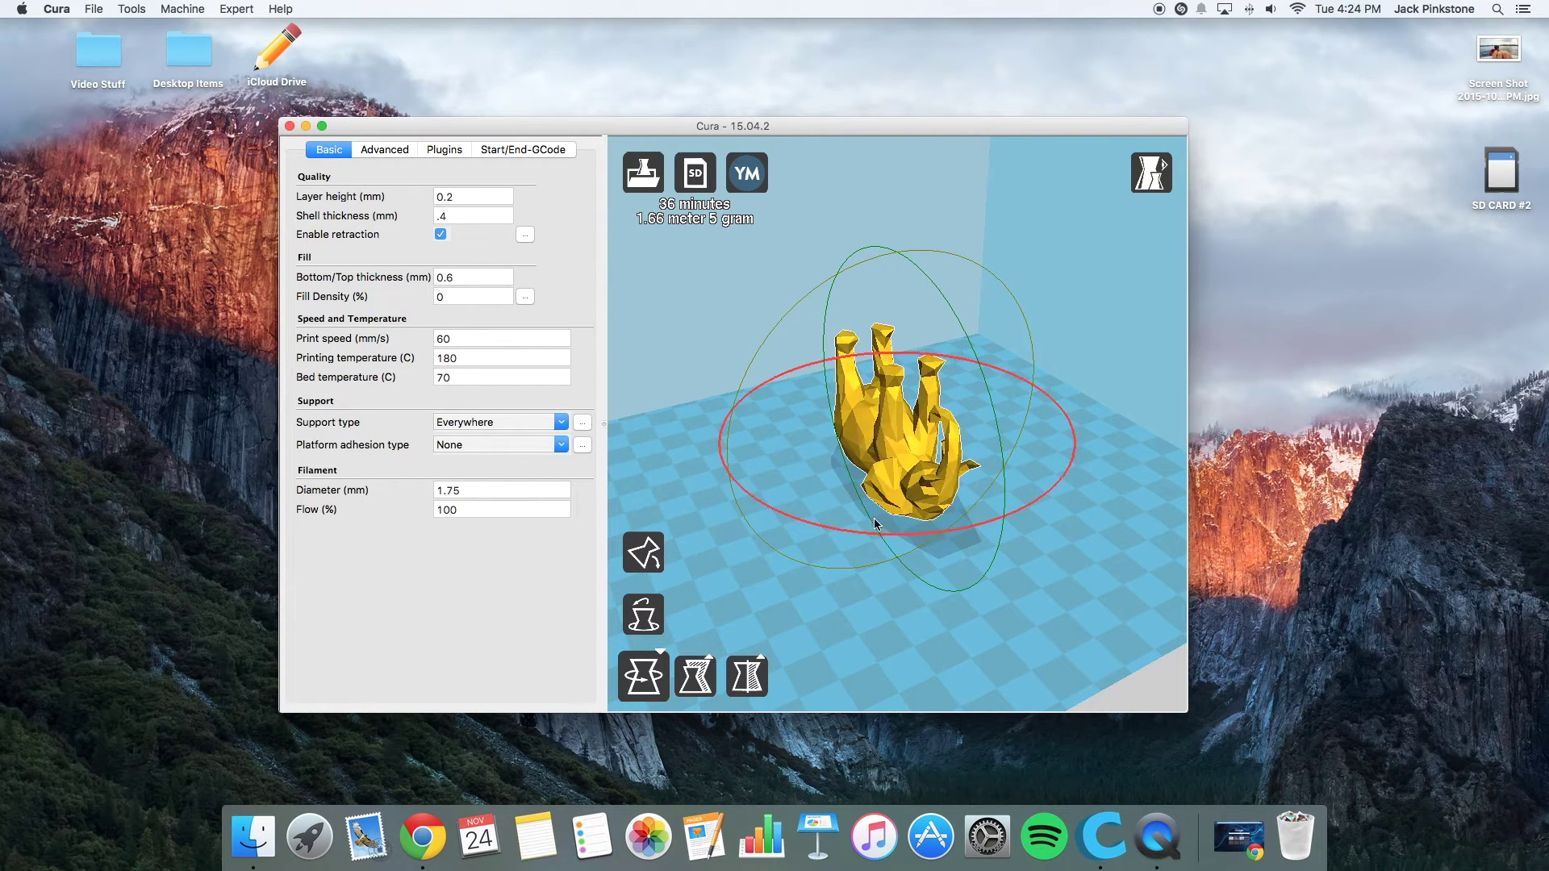
{"action": "left_click", "coordinate": [1081, 585]}
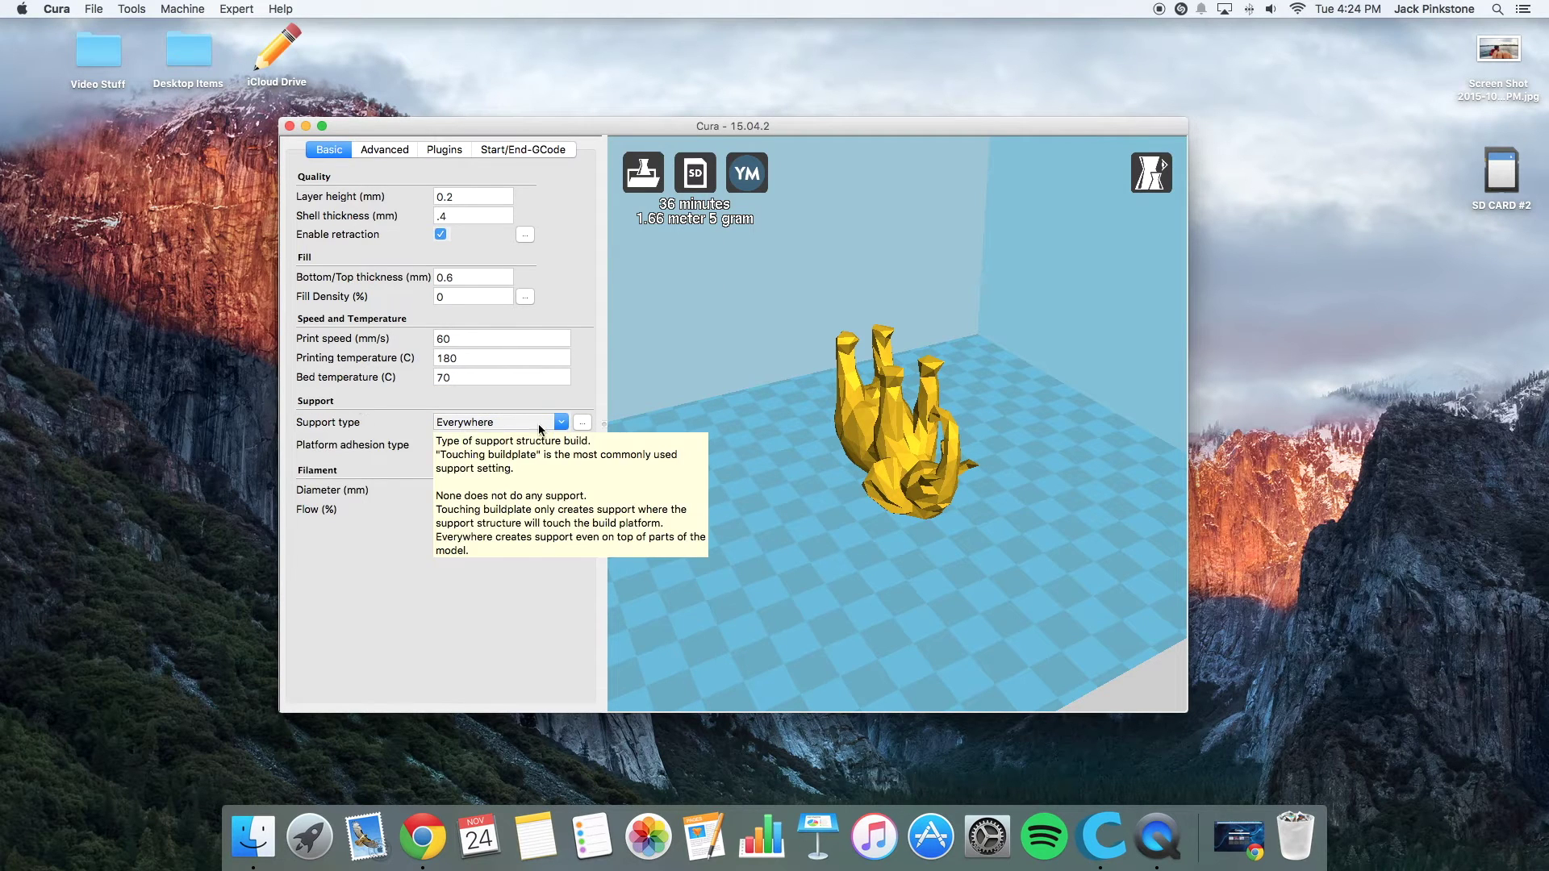
{"action": "left_click", "coordinate": [561, 422]}
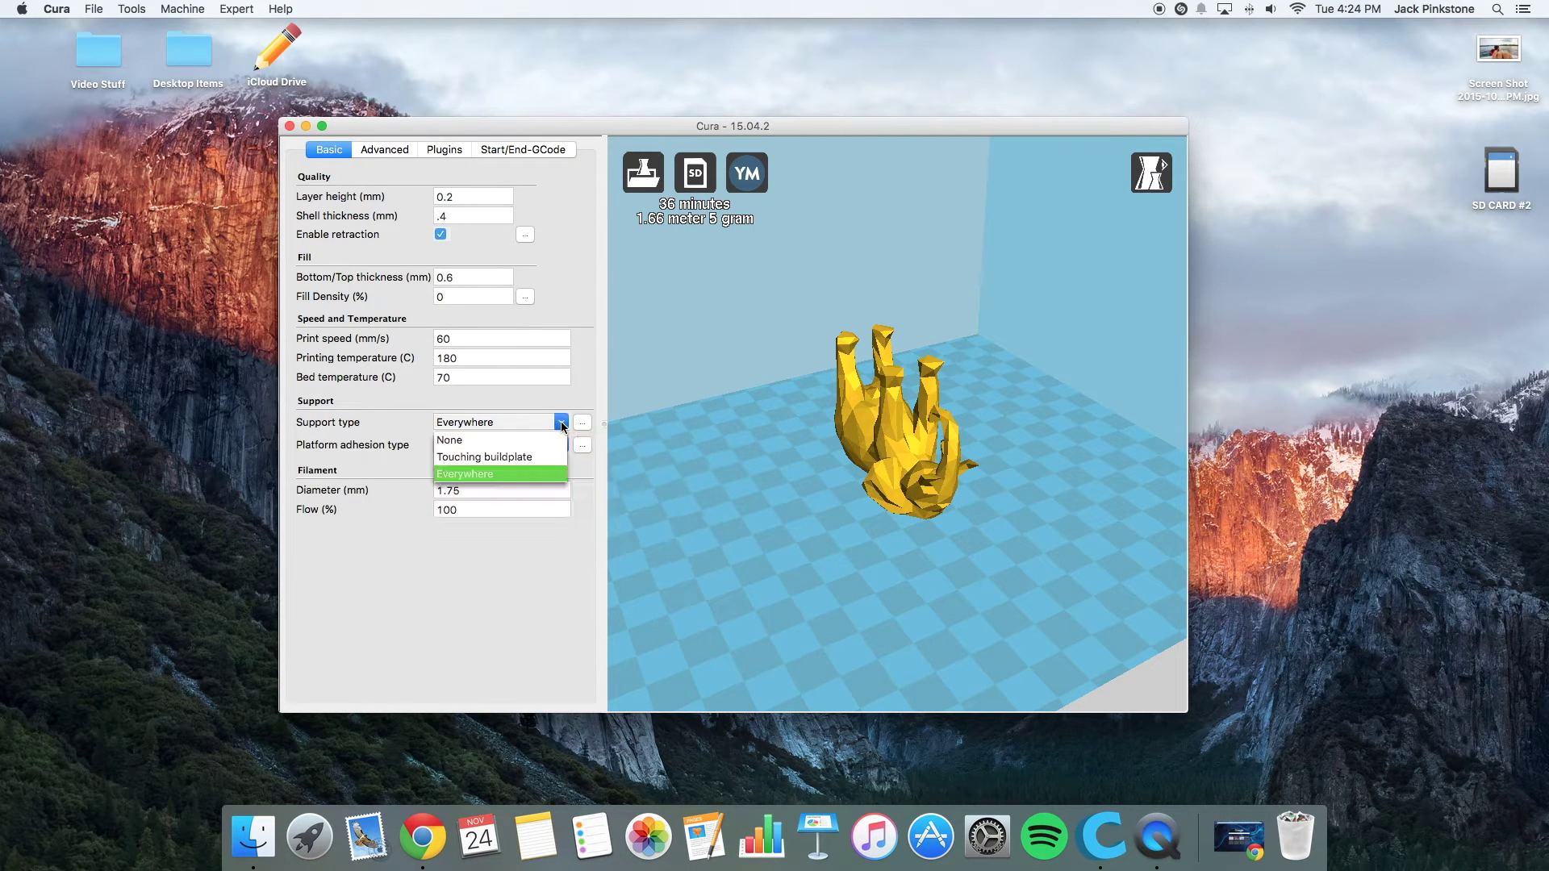
{"action": "left_click", "coordinate": [469, 474]}
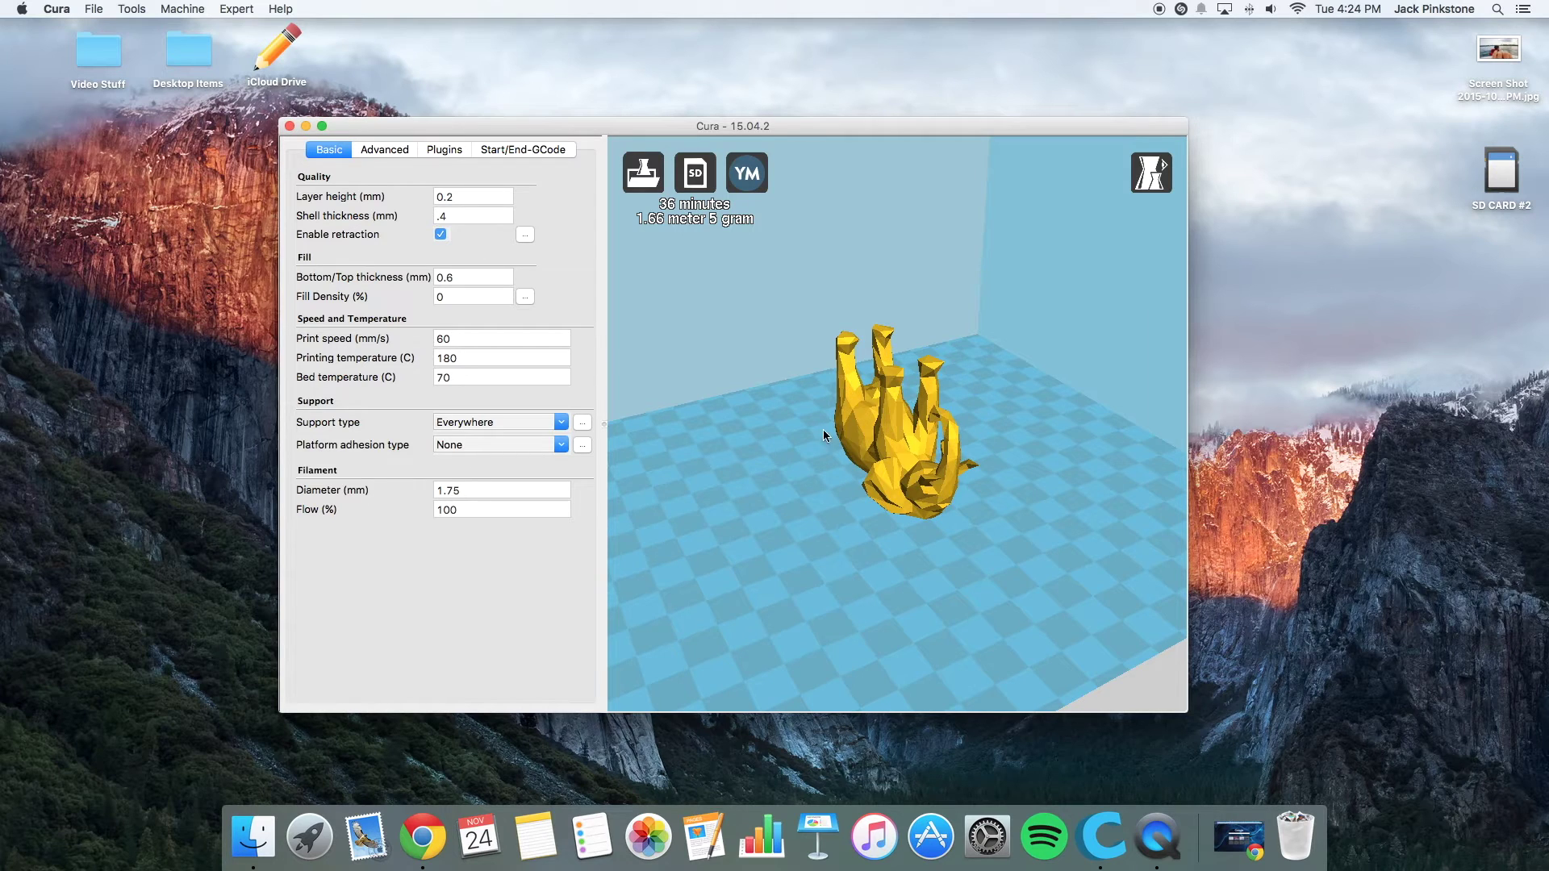
{"action": "left_click", "coordinate": [1163, 187]}
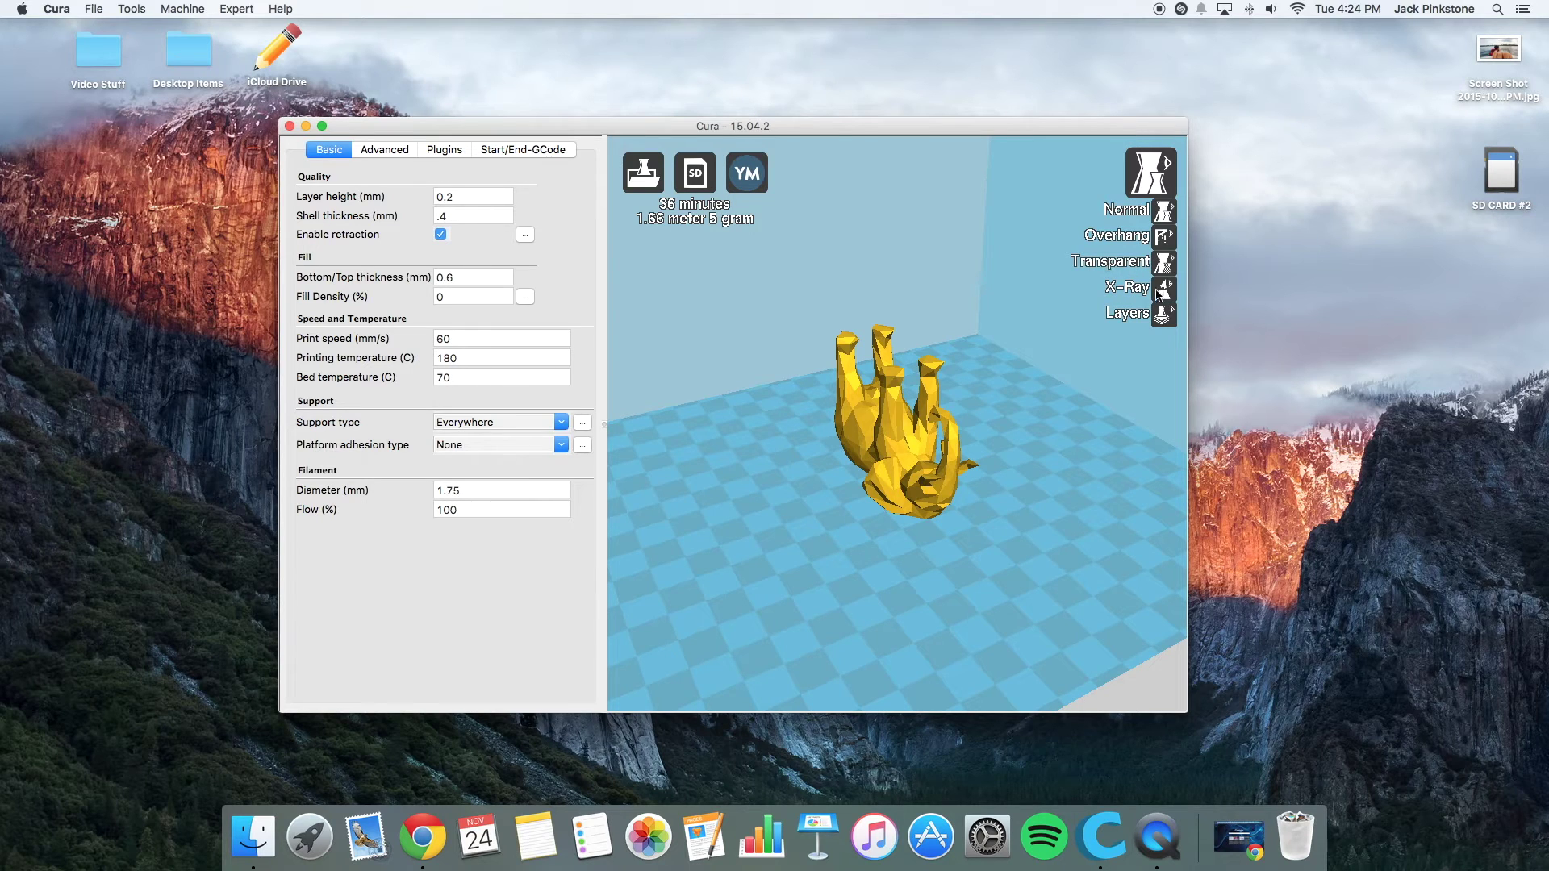
{"action": "left_click", "coordinate": [1164, 315]}
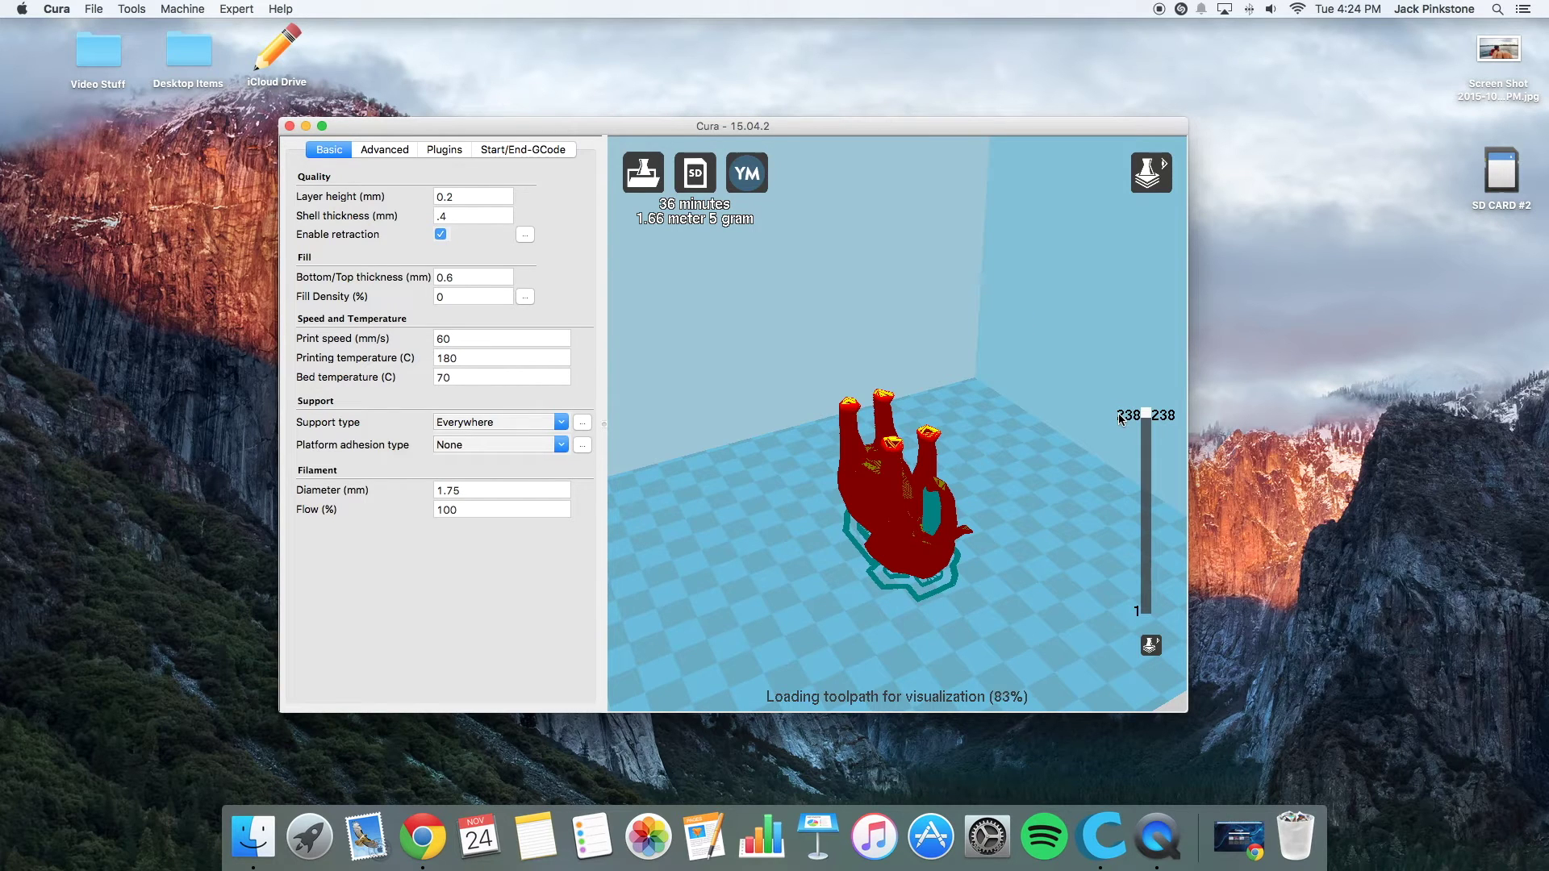
{"action": "left_click_drag", "start_coordinate": [1145, 415], "coordinate": [1131, 612]}
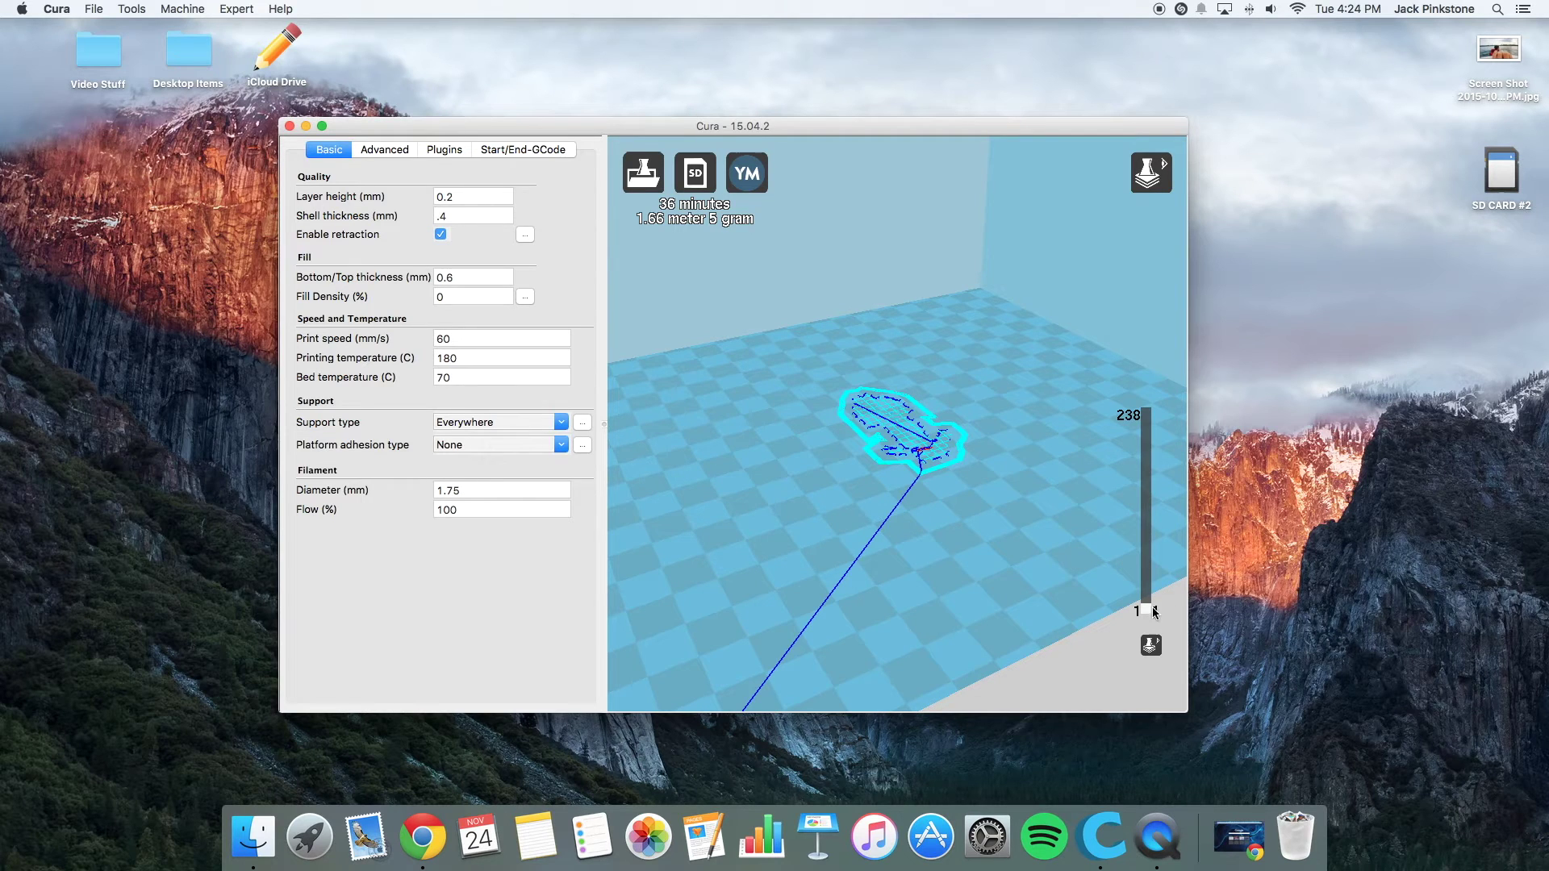
{"action": "left_click_drag", "start_coordinate": [1148, 613], "coordinate": [1148, 597]}
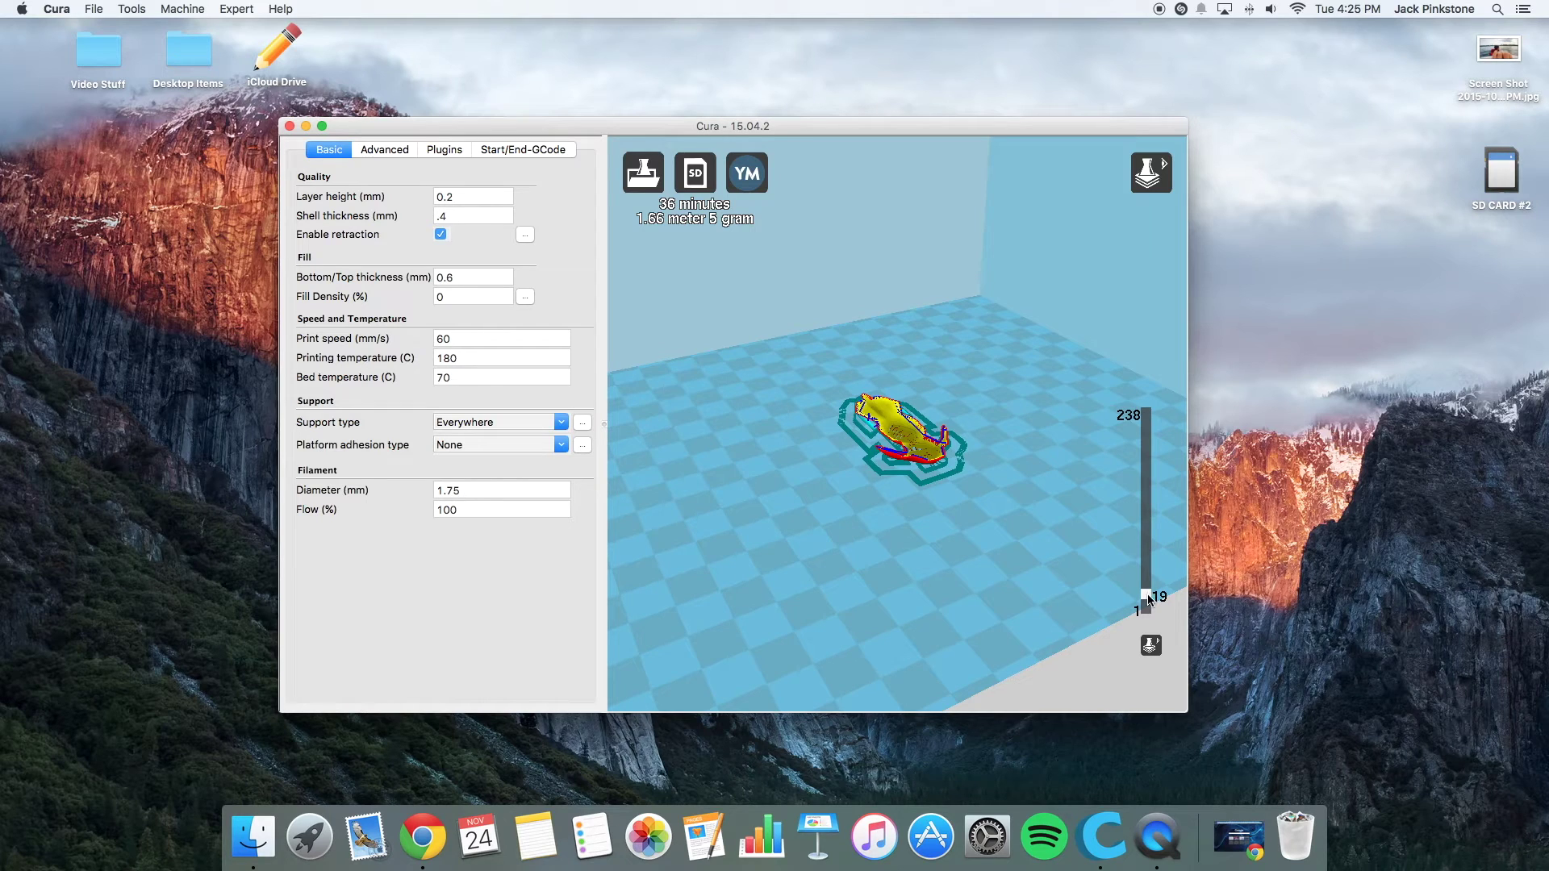
{"action": "left_click_drag", "start_coordinate": [1149, 600], "coordinate": [1150, 511]}
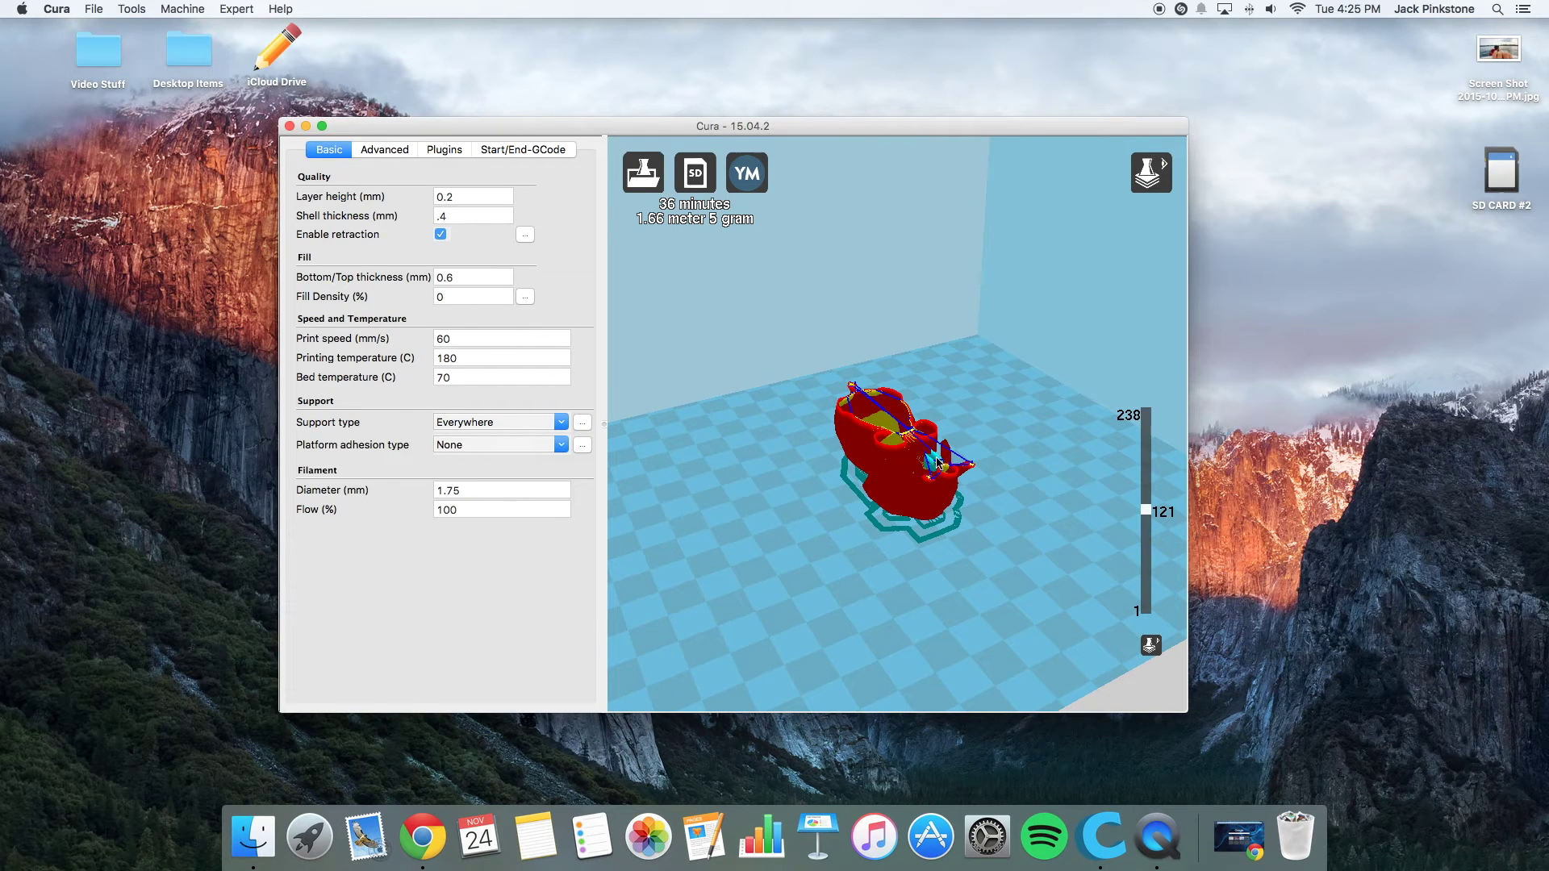
{"action": "left_click_drag", "start_coordinate": [1154, 510], "coordinate": [1150, 436]}
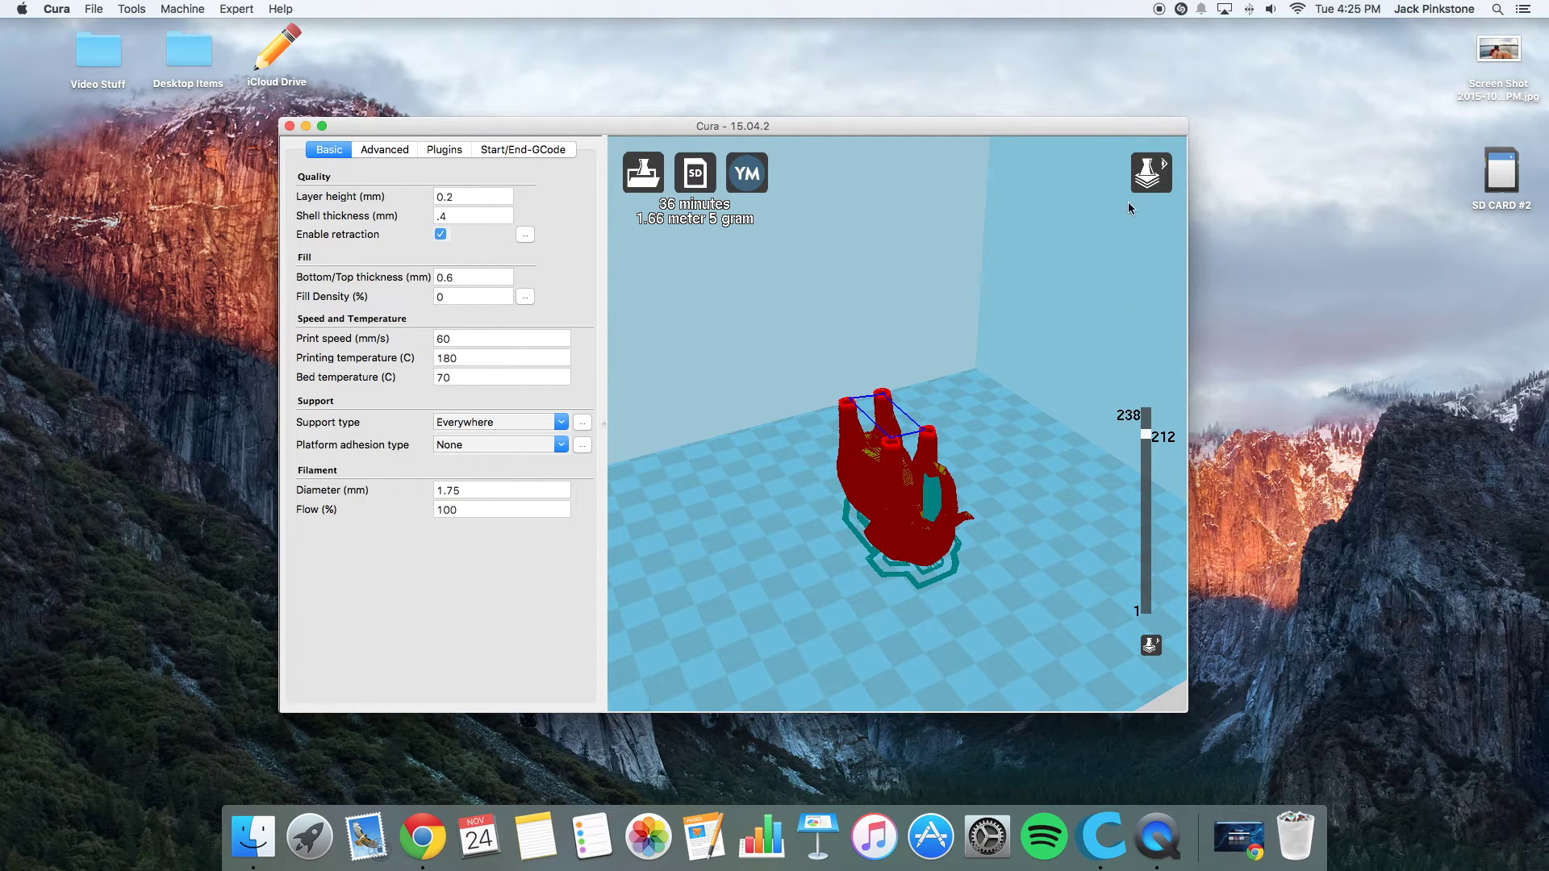
{"action": "left_click", "coordinate": [1151, 172]}
{"action": "left_click", "coordinate": [1155, 211]}
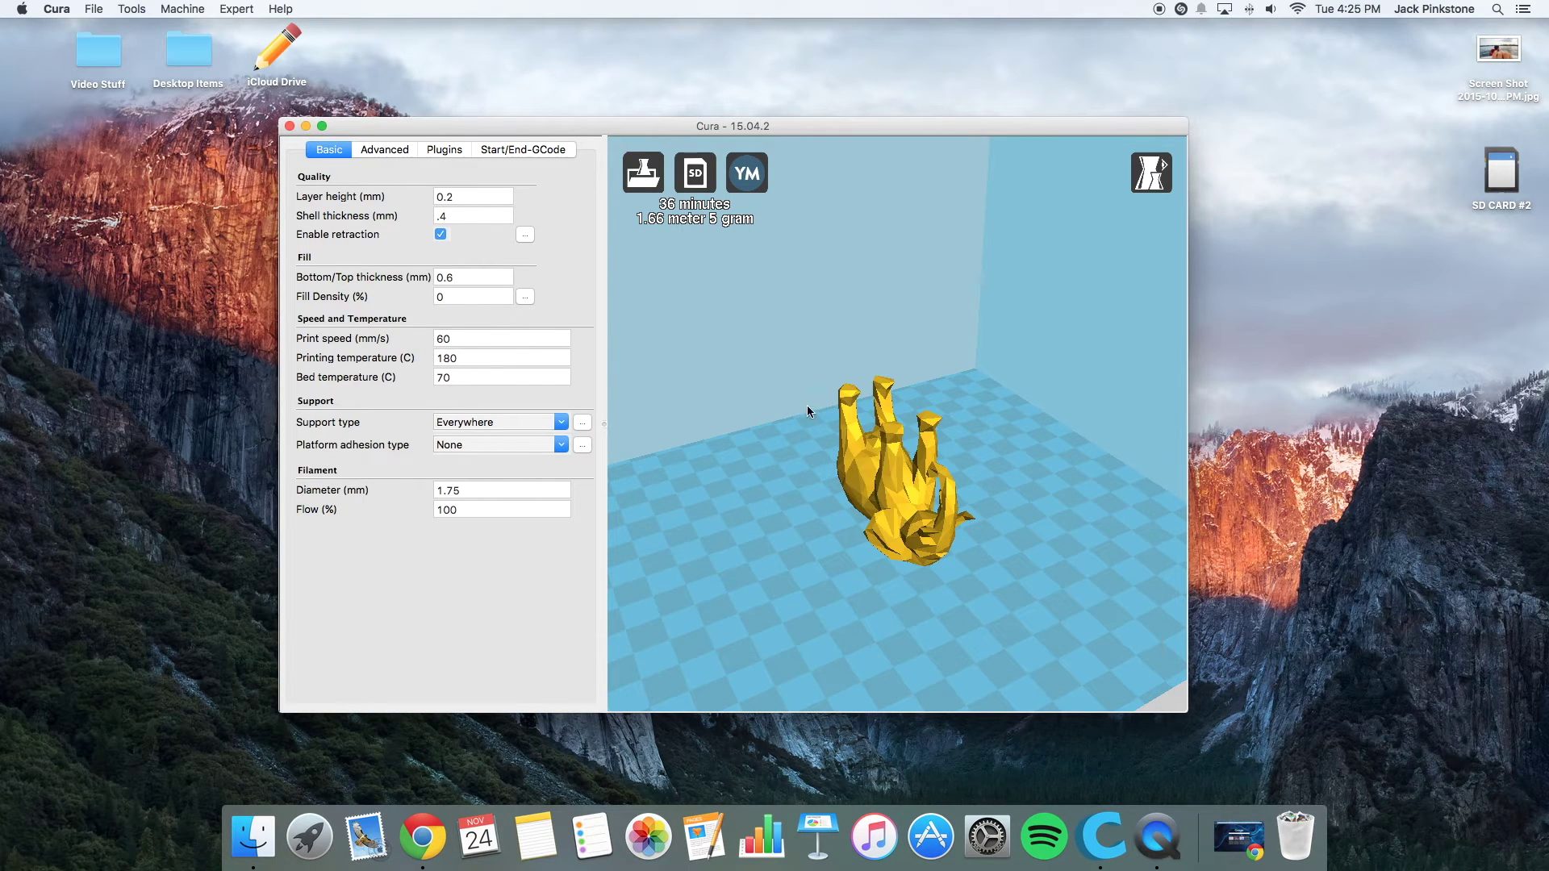
Step: Set Fill Density to 30% after briefly entering 100, re-slicing to 1 hour 6 minutes
{"action": "scroll", "coordinate": [830, 405], "scroll_direction": "down", "scroll_amount": 3}
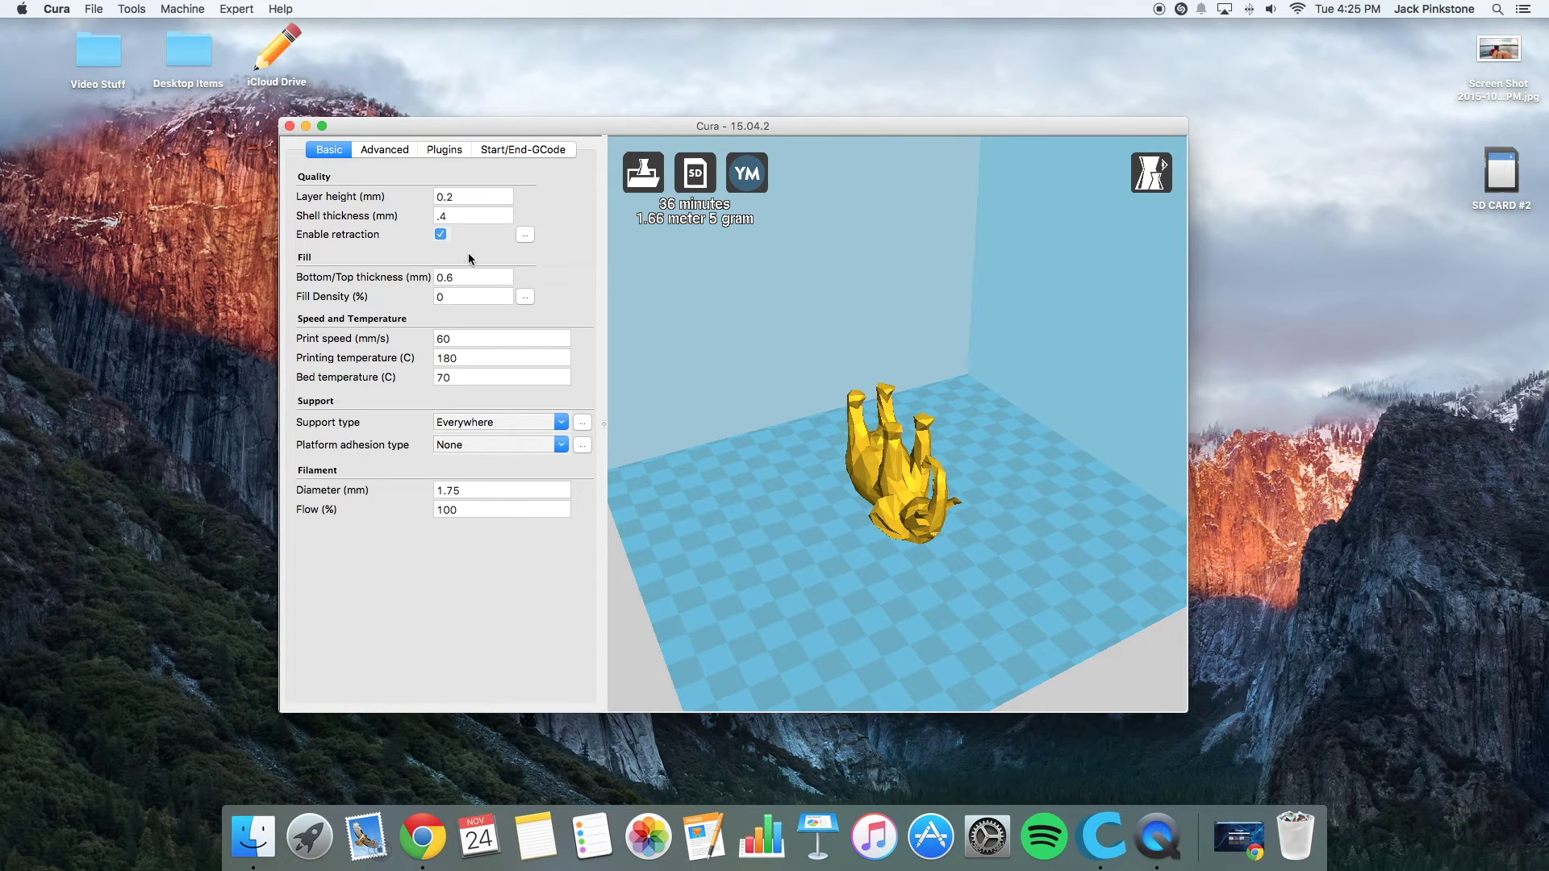
{"action": "mouse_move", "coordinate": [397, 233]}
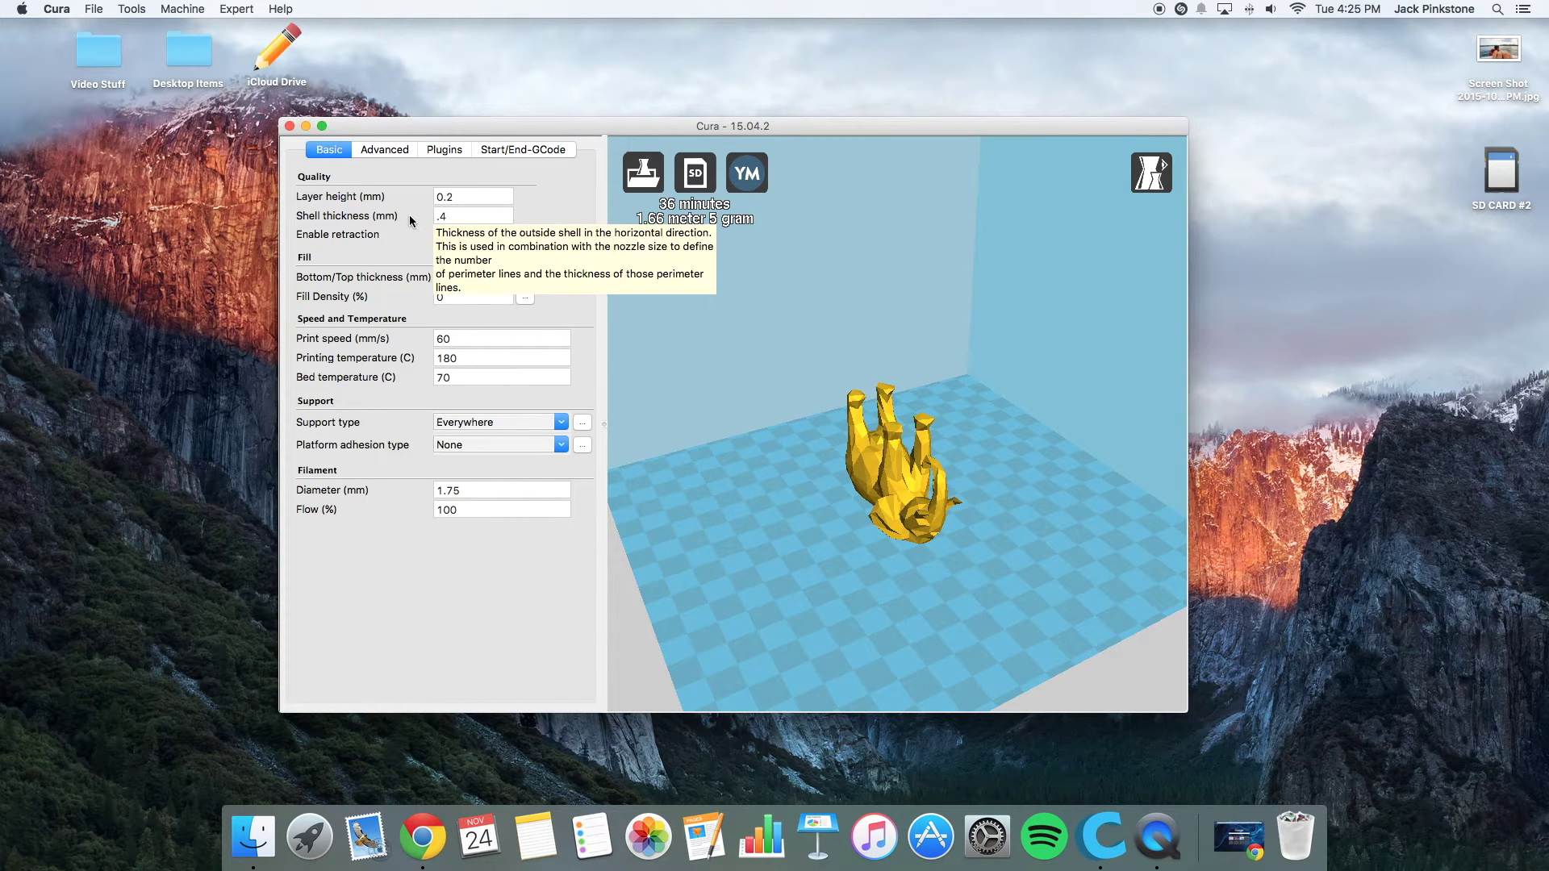
{"action": "left_click", "coordinate": [465, 200]}
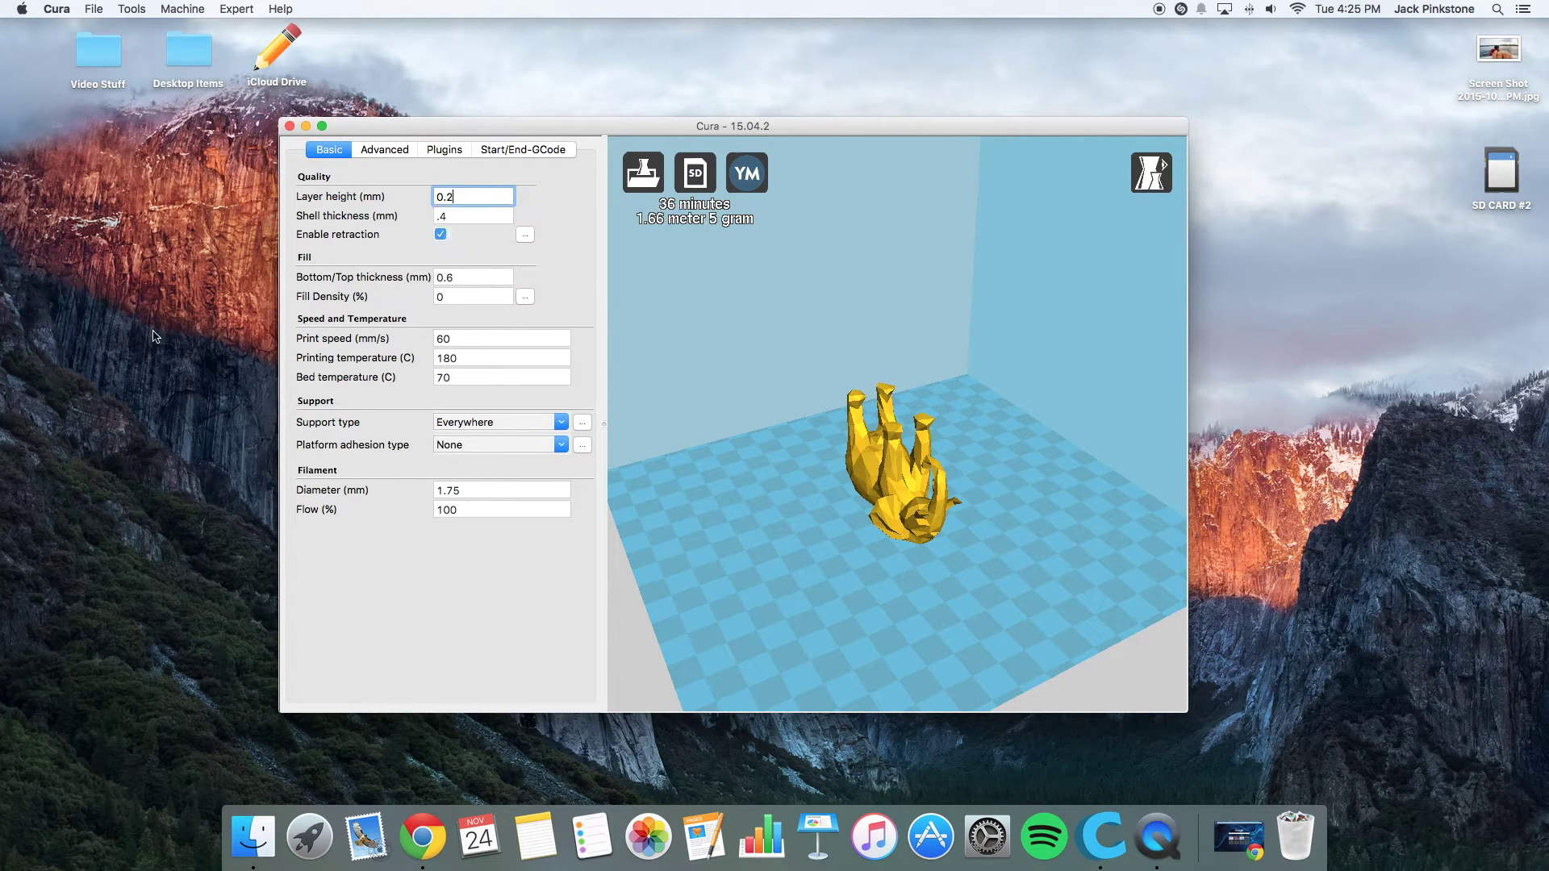
{"action": "mouse_move", "coordinate": [434, 218]}
{"action": "mouse_move", "coordinate": [384, 303]}
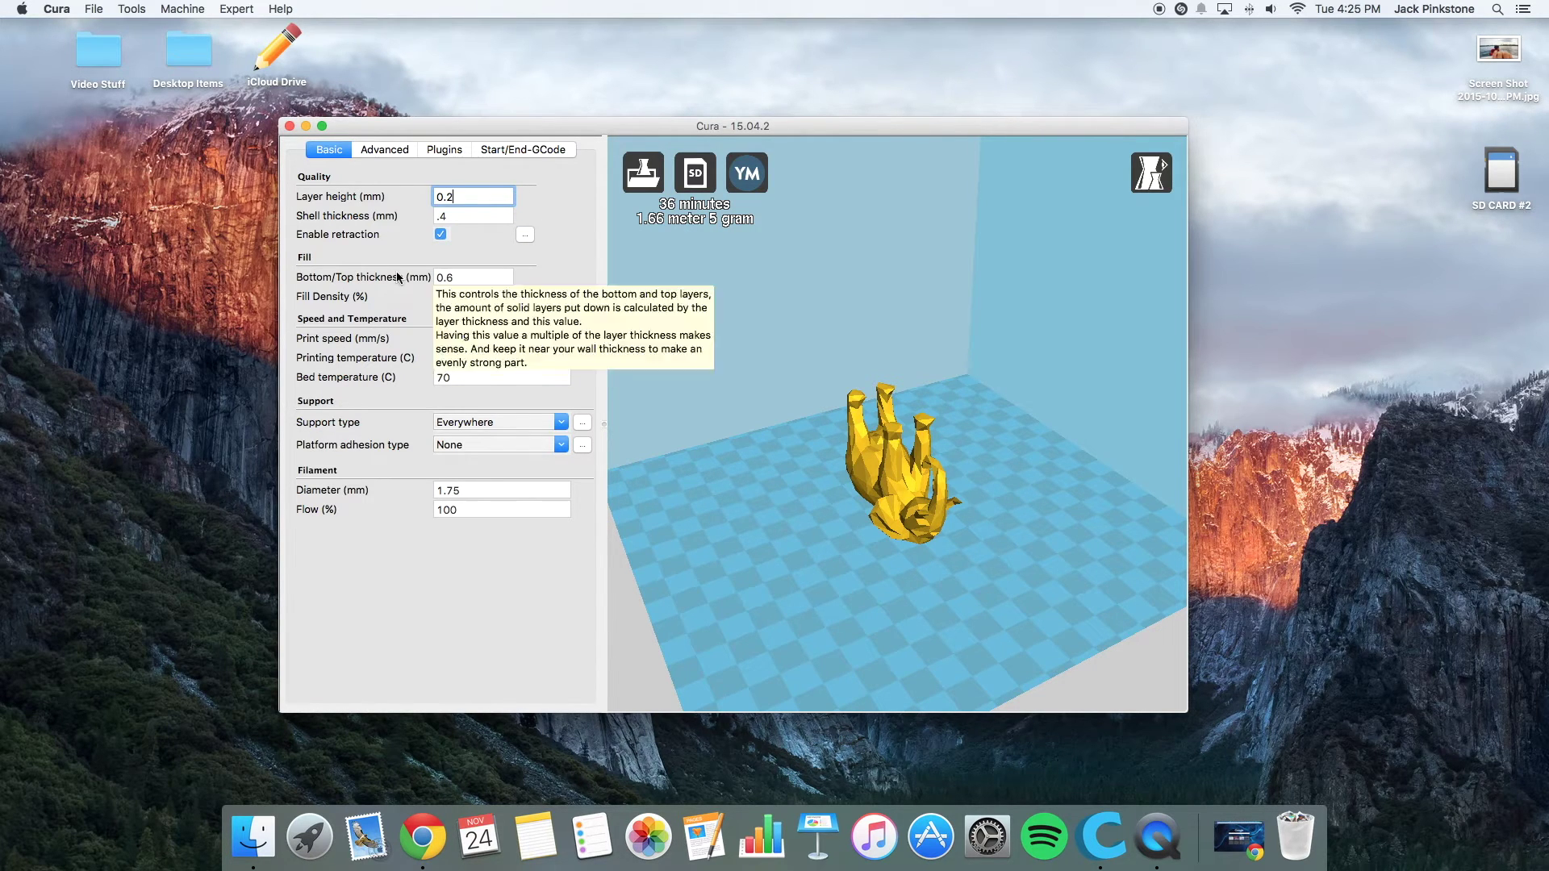
{"action": "mouse_move", "coordinate": [462, 278]}
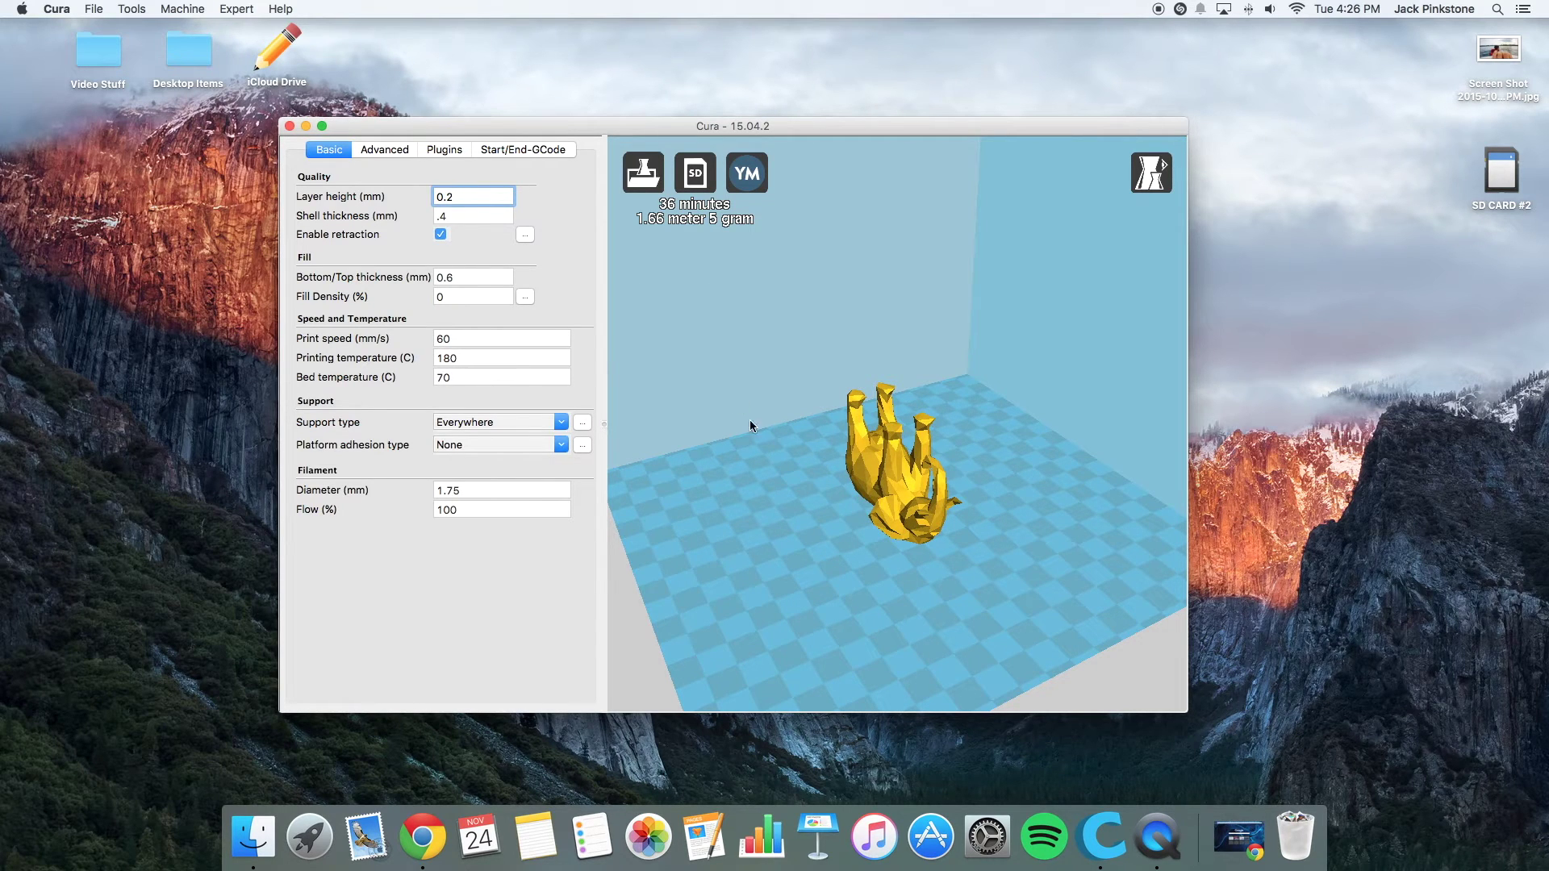
{"action": "double_click", "coordinate": [469, 295]}
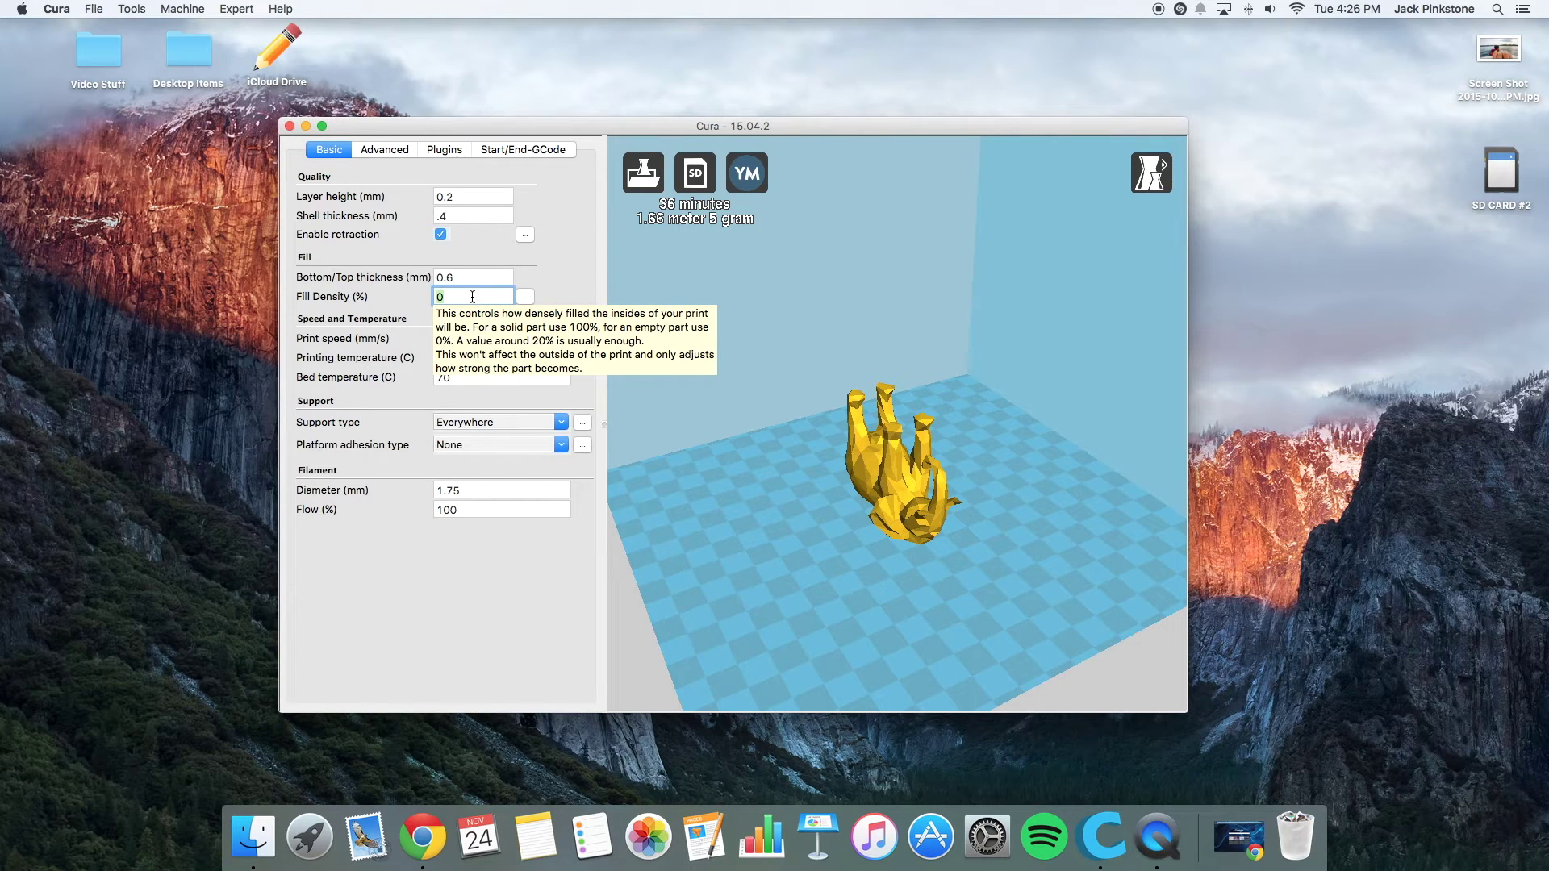
{"action": "type", "text": "100"}
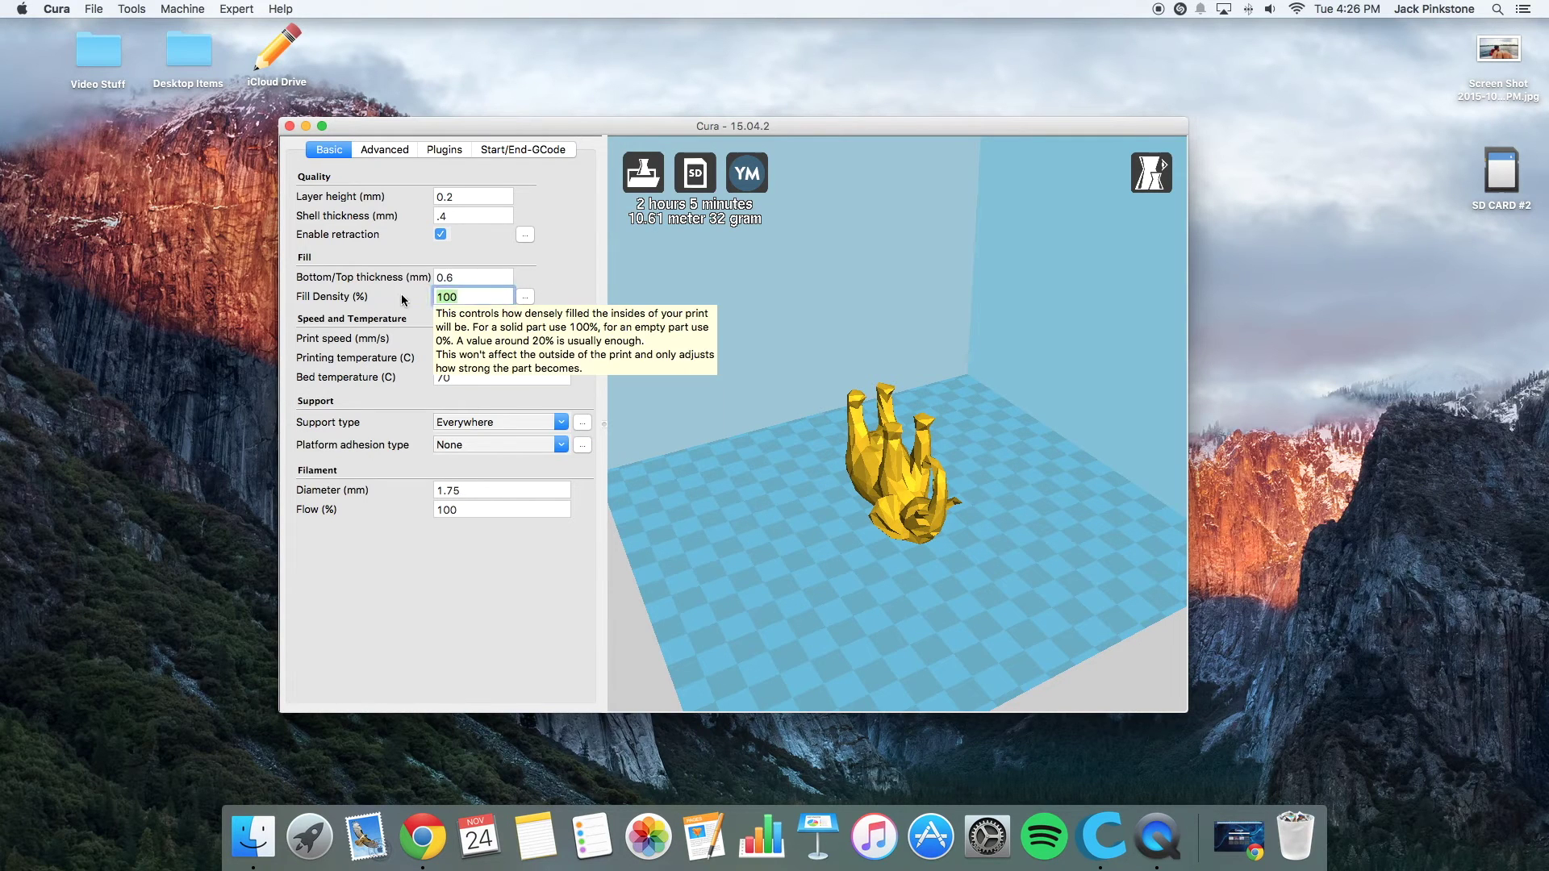
{"action": "type", "text": "30"}
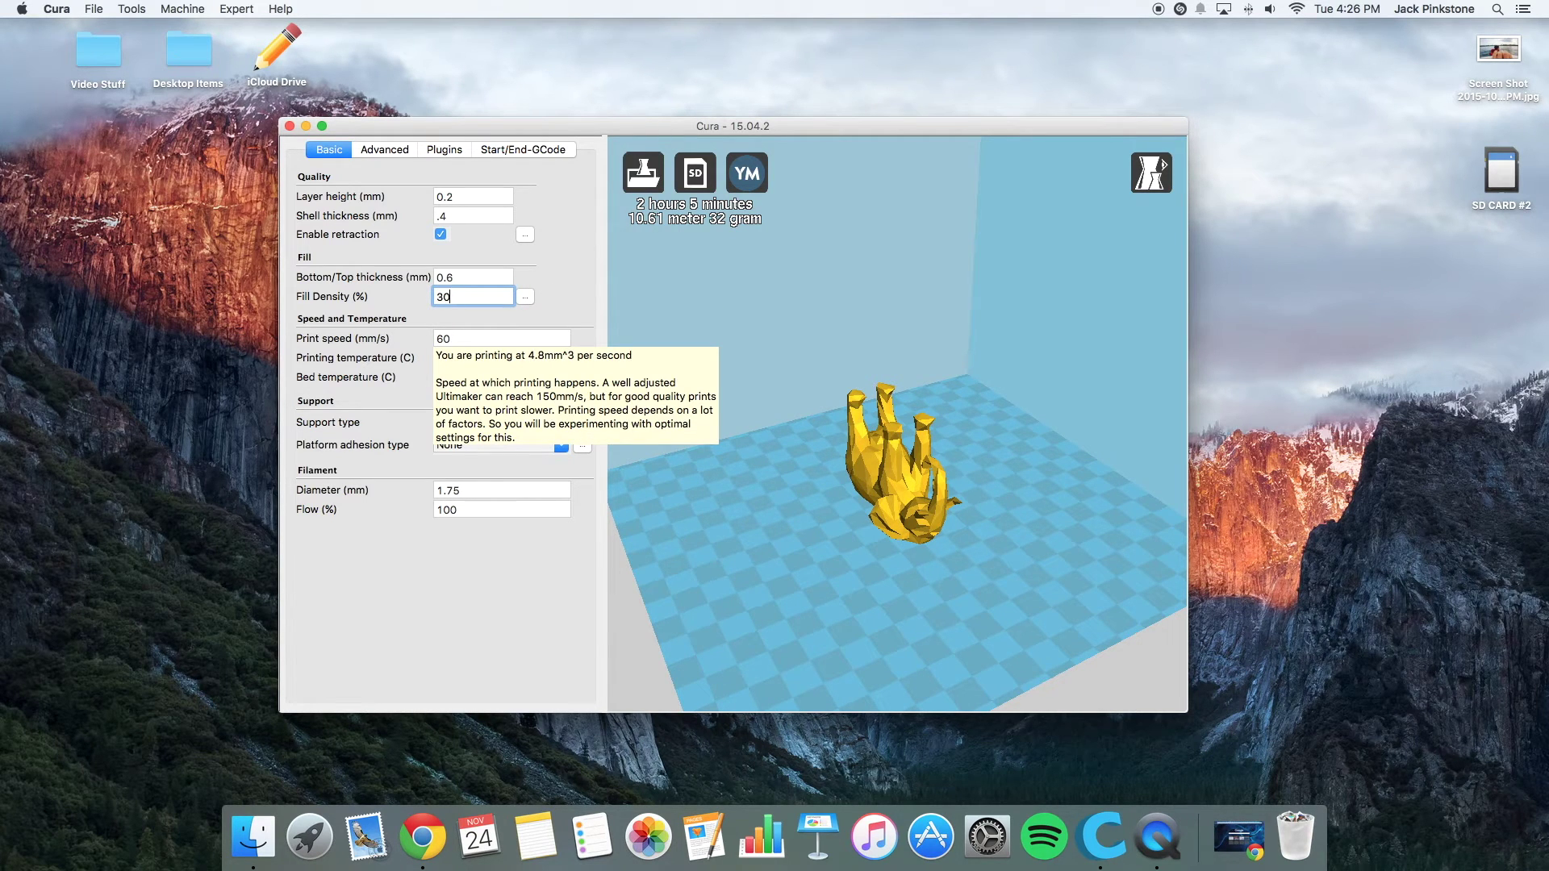
{"action": "left_click", "coordinate": [1151, 172]}
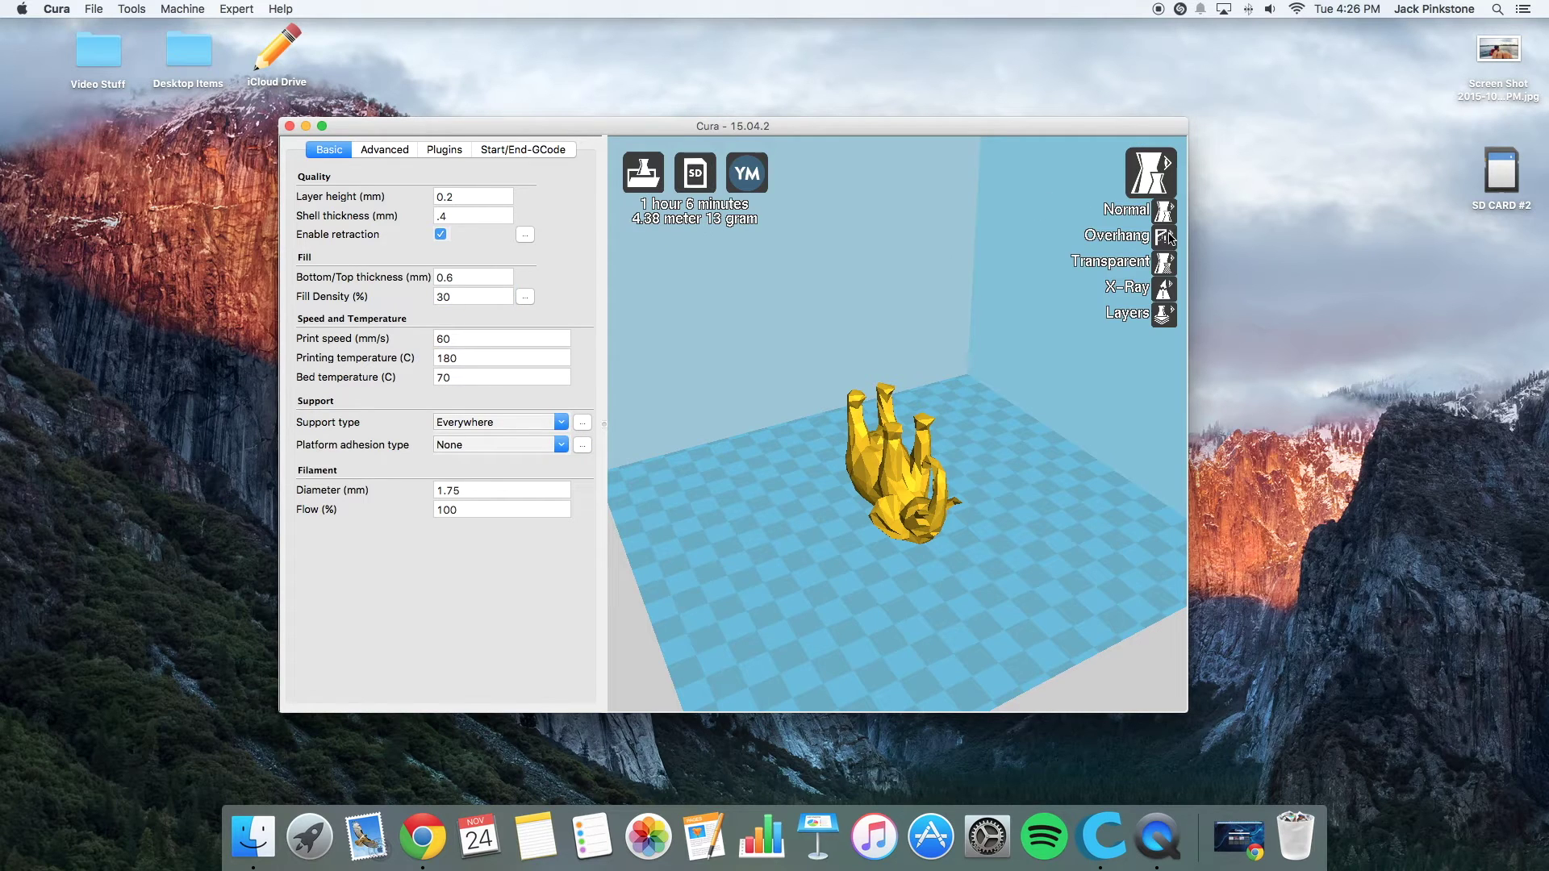
Step: Inspect the 30% infill in Layers view at a lower layer, then return to Normal view
{"action": "left_click", "coordinate": [1162, 313]}
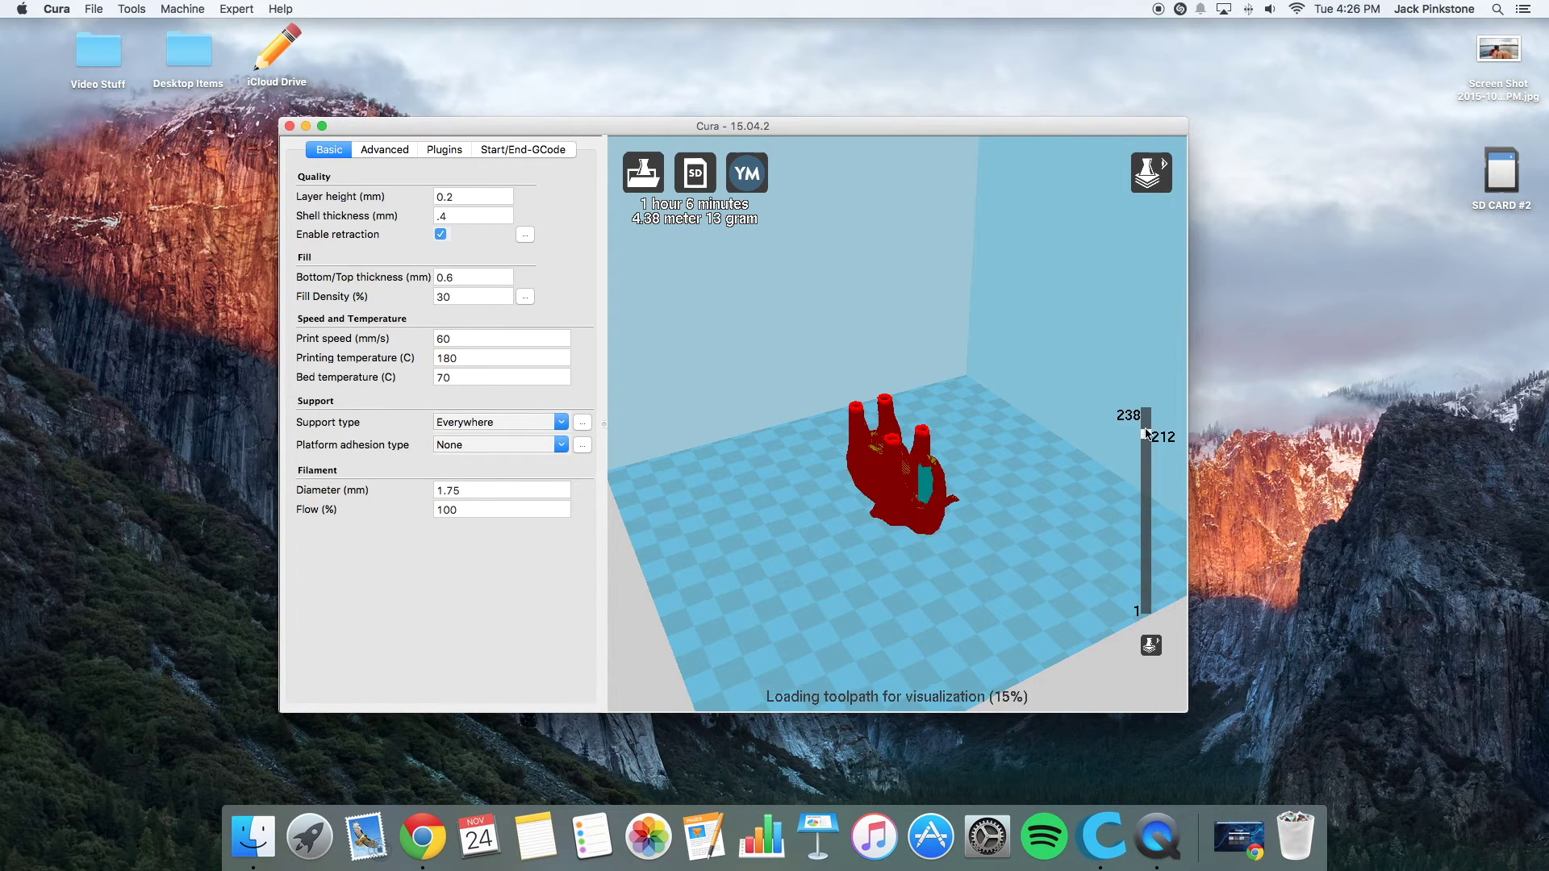
{"action": "left_click_drag", "start_coordinate": [1145, 434], "coordinate": [1144, 501]}
{"action": "scroll", "coordinate": [907, 426], "scroll_direction": "down", "scroll_amount": 3}
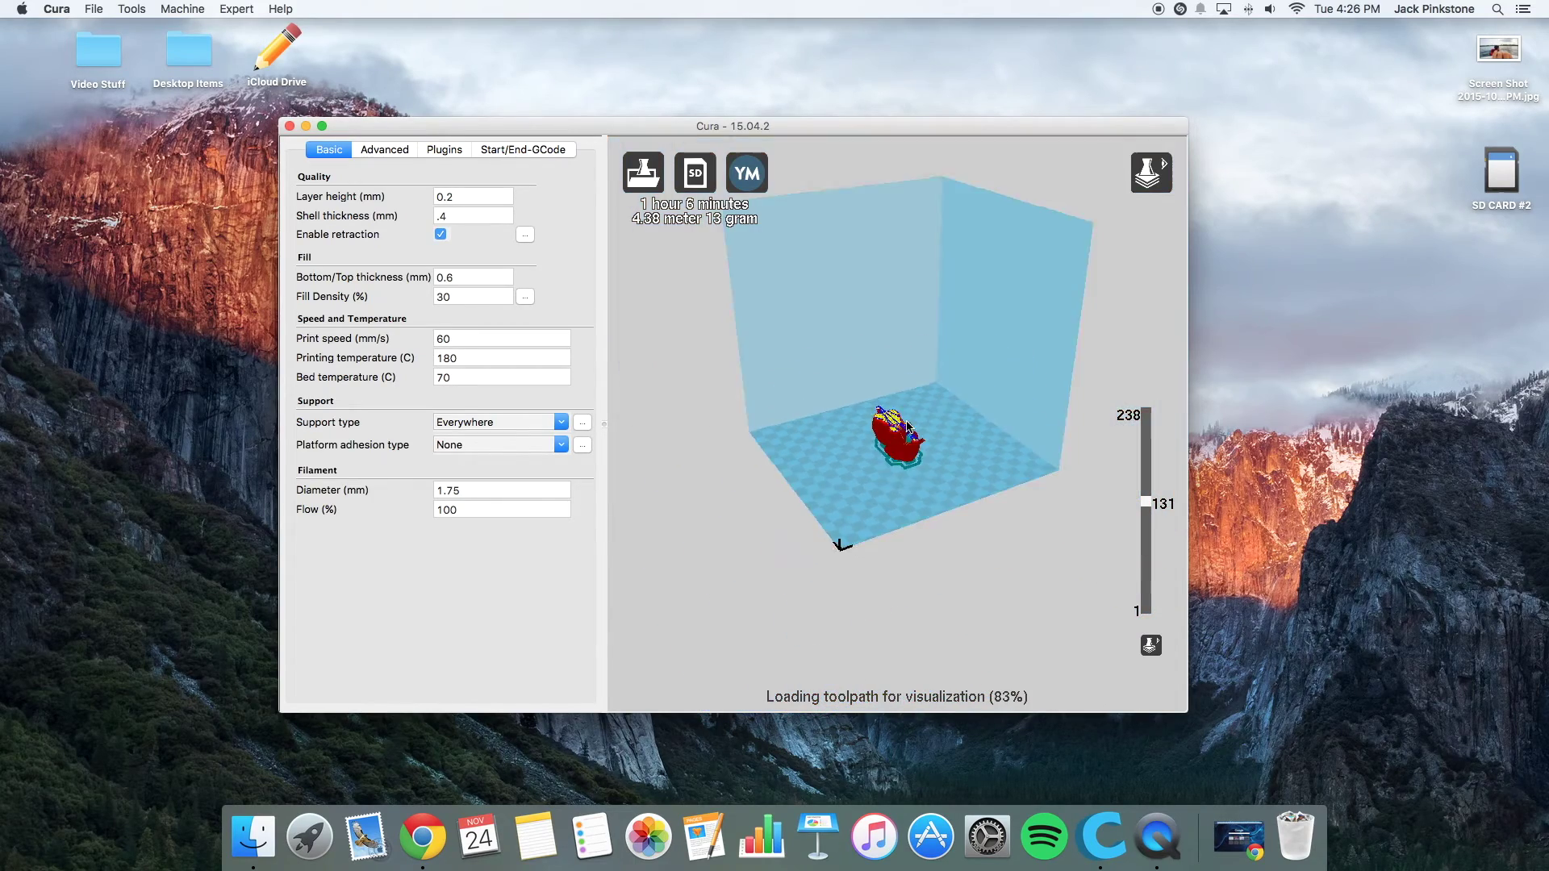
{"action": "scroll", "coordinate": [907, 425], "scroll_direction": "up", "scroll_amount": 6}
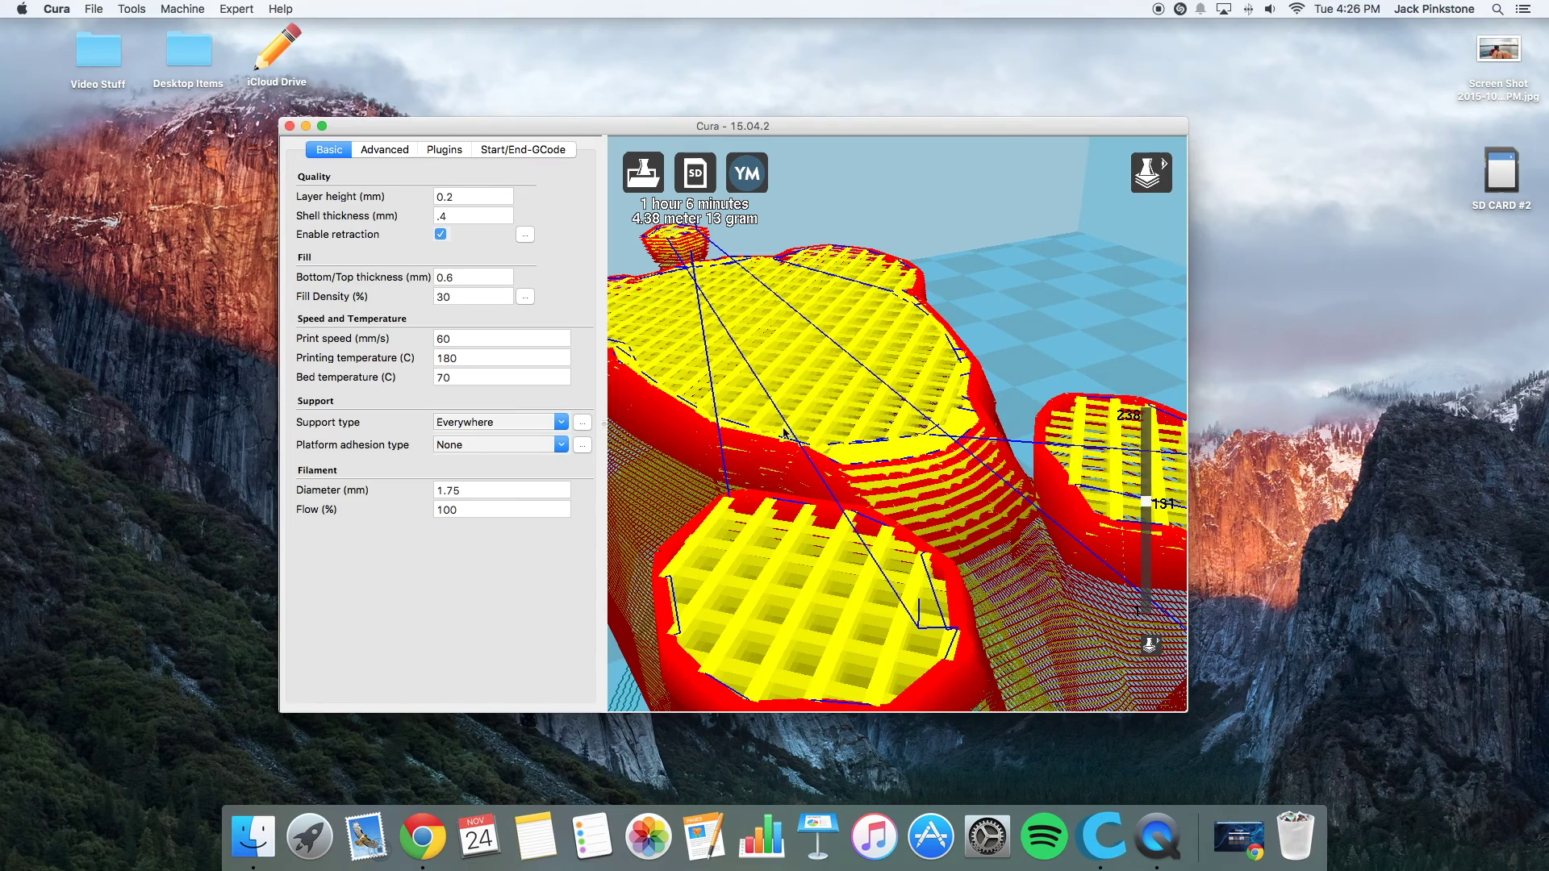
{"action": "scroll", "coordinate": [928, 419], "scroll_direction": "down", "scroll_amount": 6}
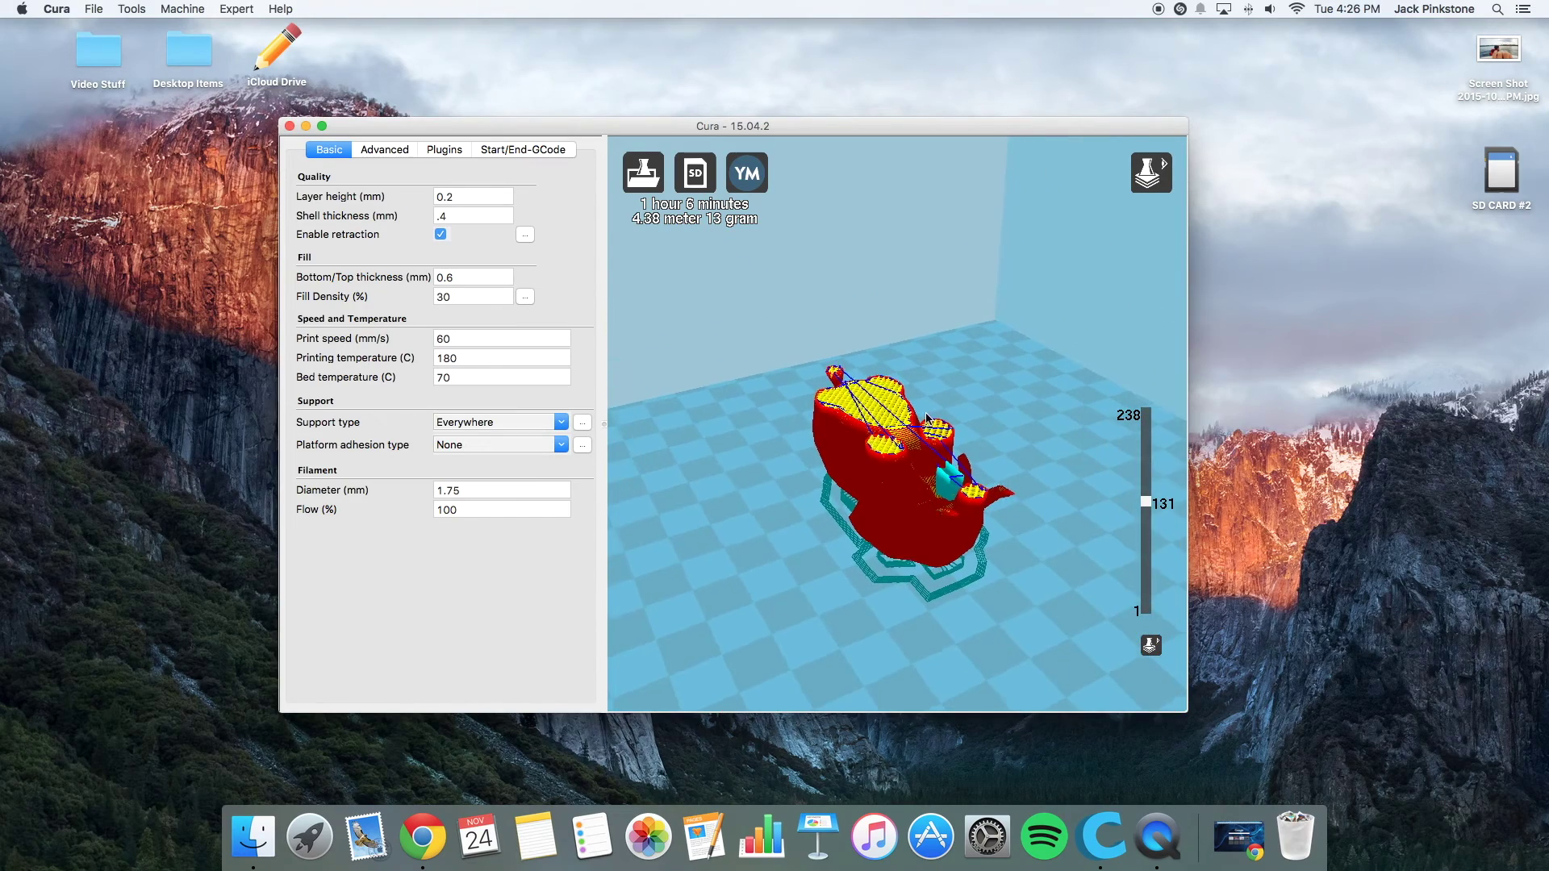
{"action": "left_click", "coordinate": [1151, 172]}
{"action": "left_click", "coordinate": [1151, 211]}
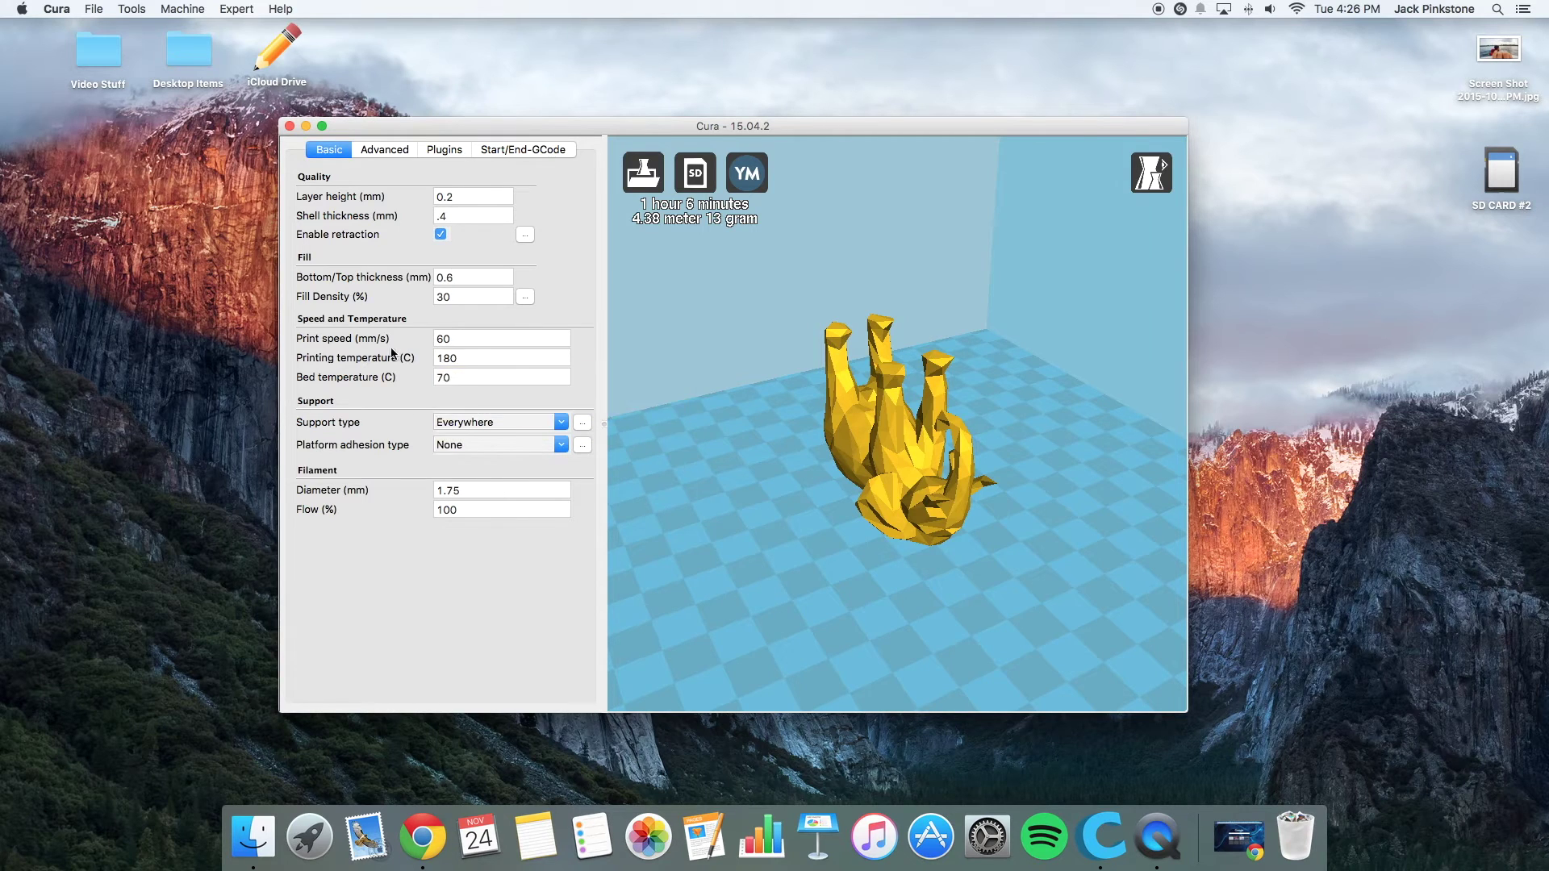
{"action": "mouse_move", "coordinate": [393, 342]}
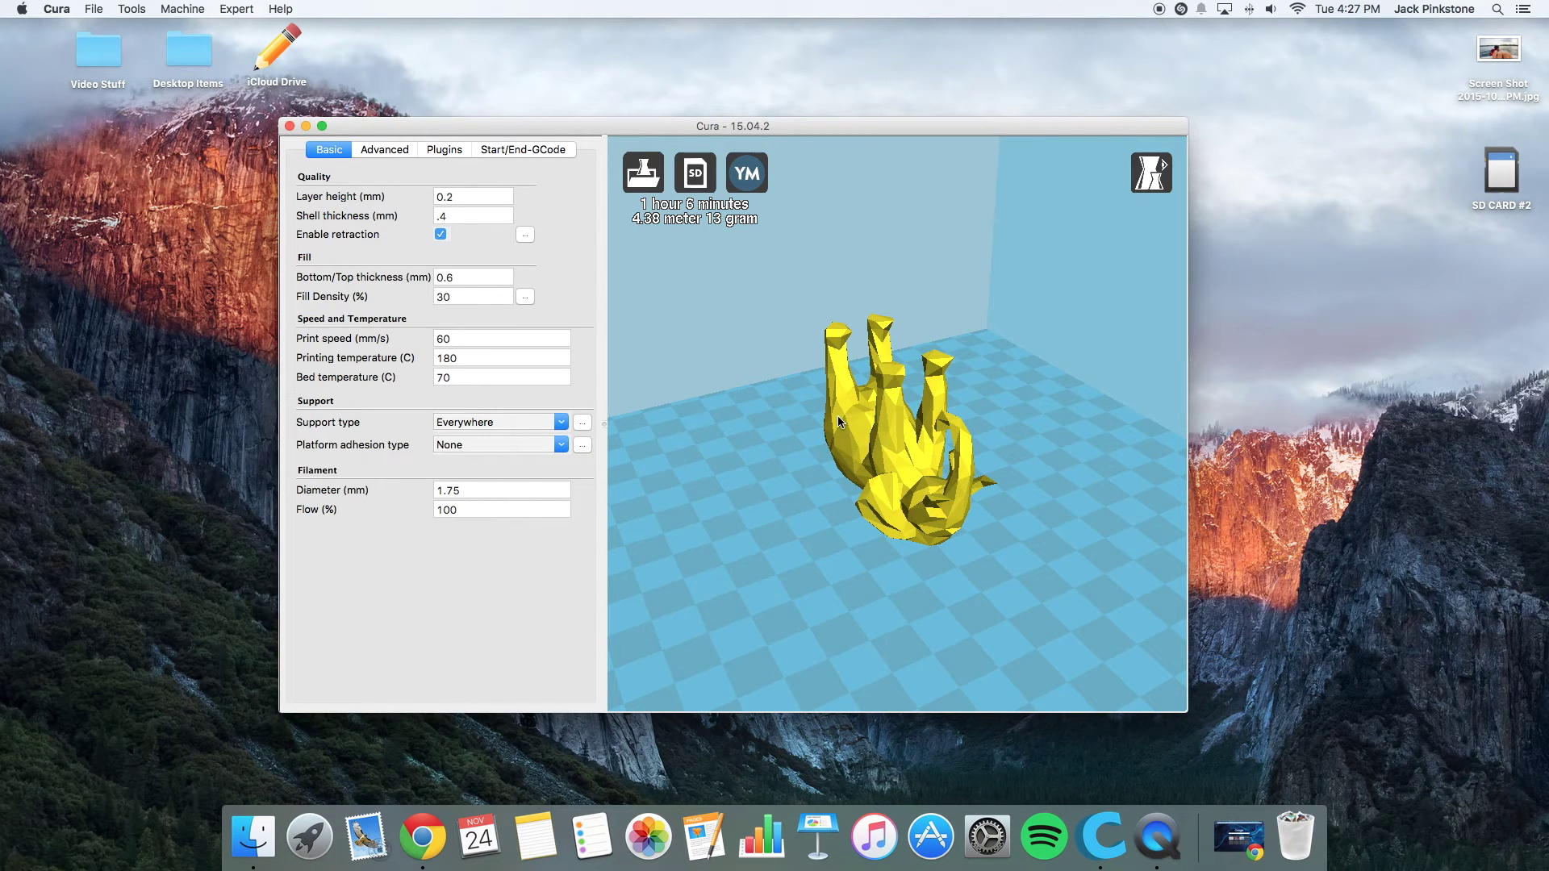
{"action": "left_click", "coordinate": [561, 423]}
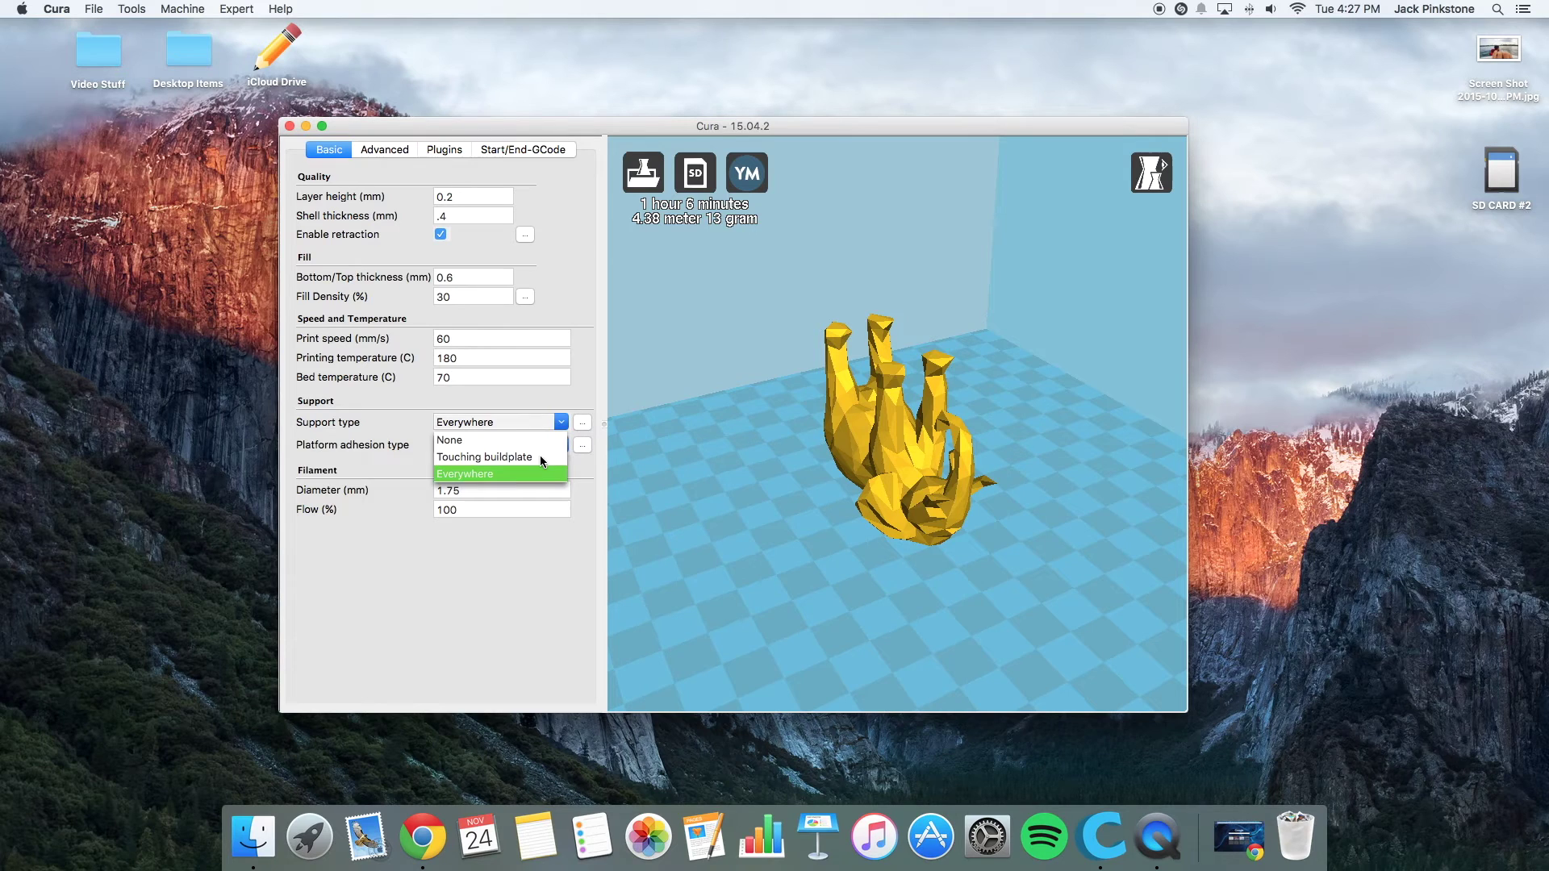
Step: Set Support type to Touching buildplate
{"action": "left_click", "coordinate": [513, 456]}
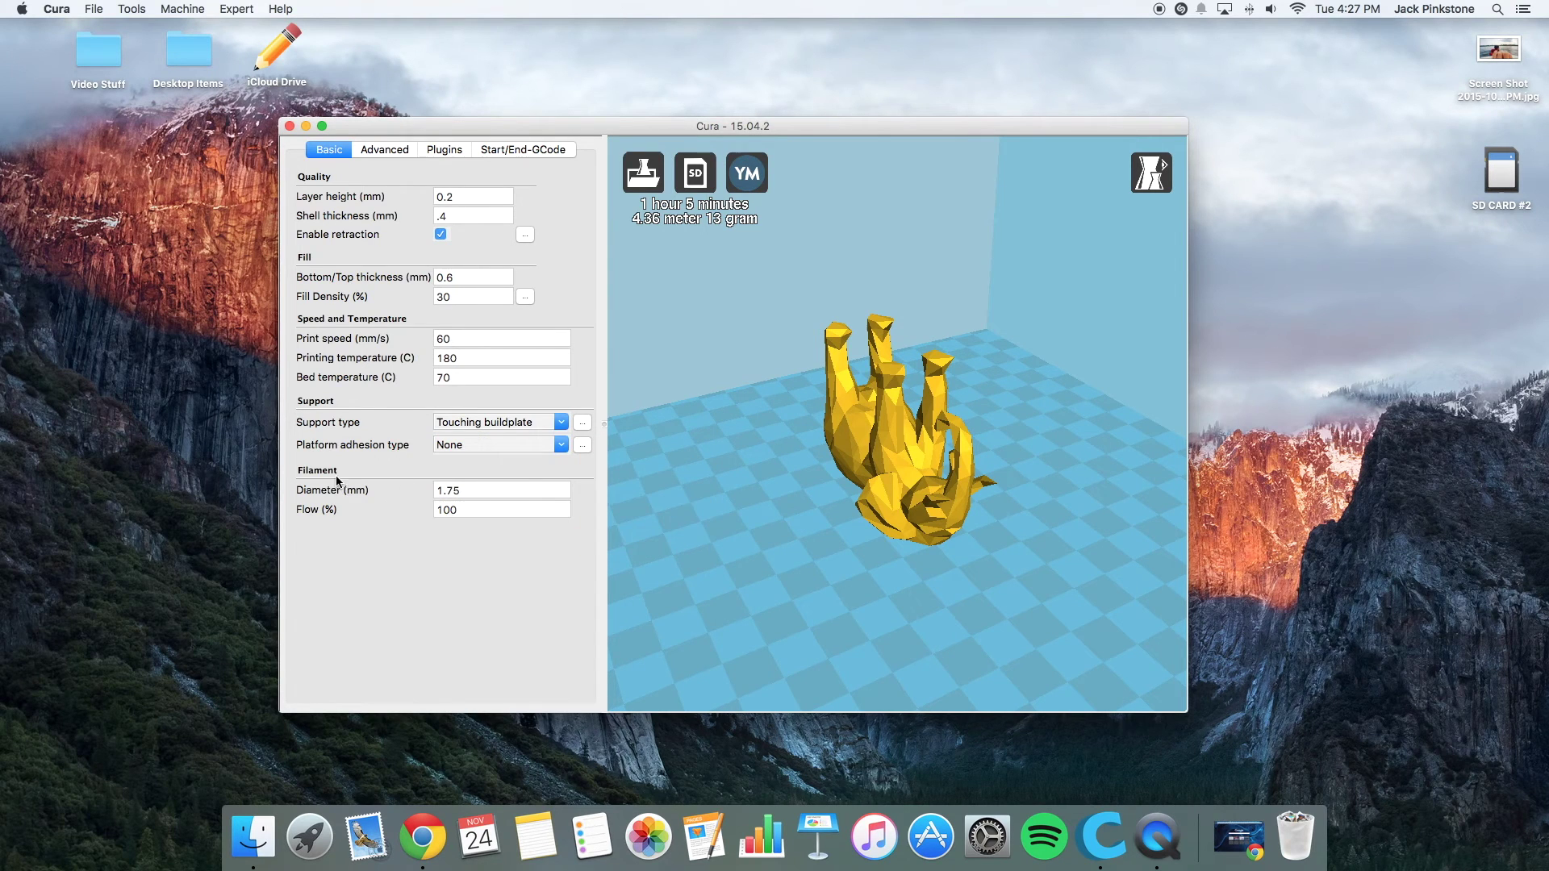
{"action": "mouse_move", "coordinate": [445, 496]}
{"action": "left_click", "coordinate": [387, 156]}
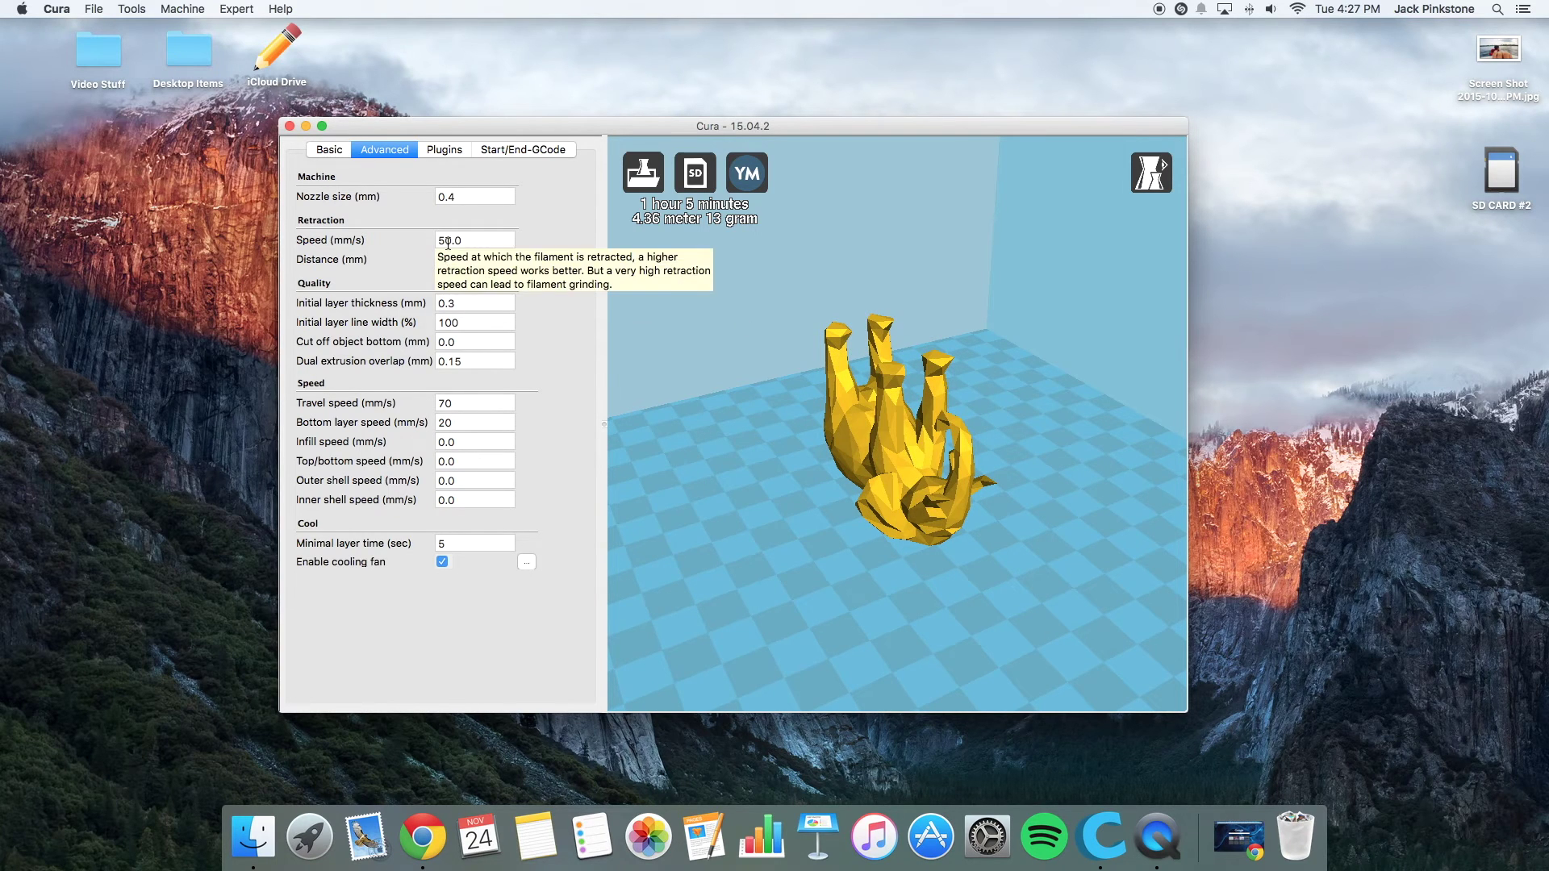
Step: Look over the Advanced settings, such as 4.5 mm retraction, then go back to Basic
{"action": "mouse_move", "coordinate": [389, 323]}
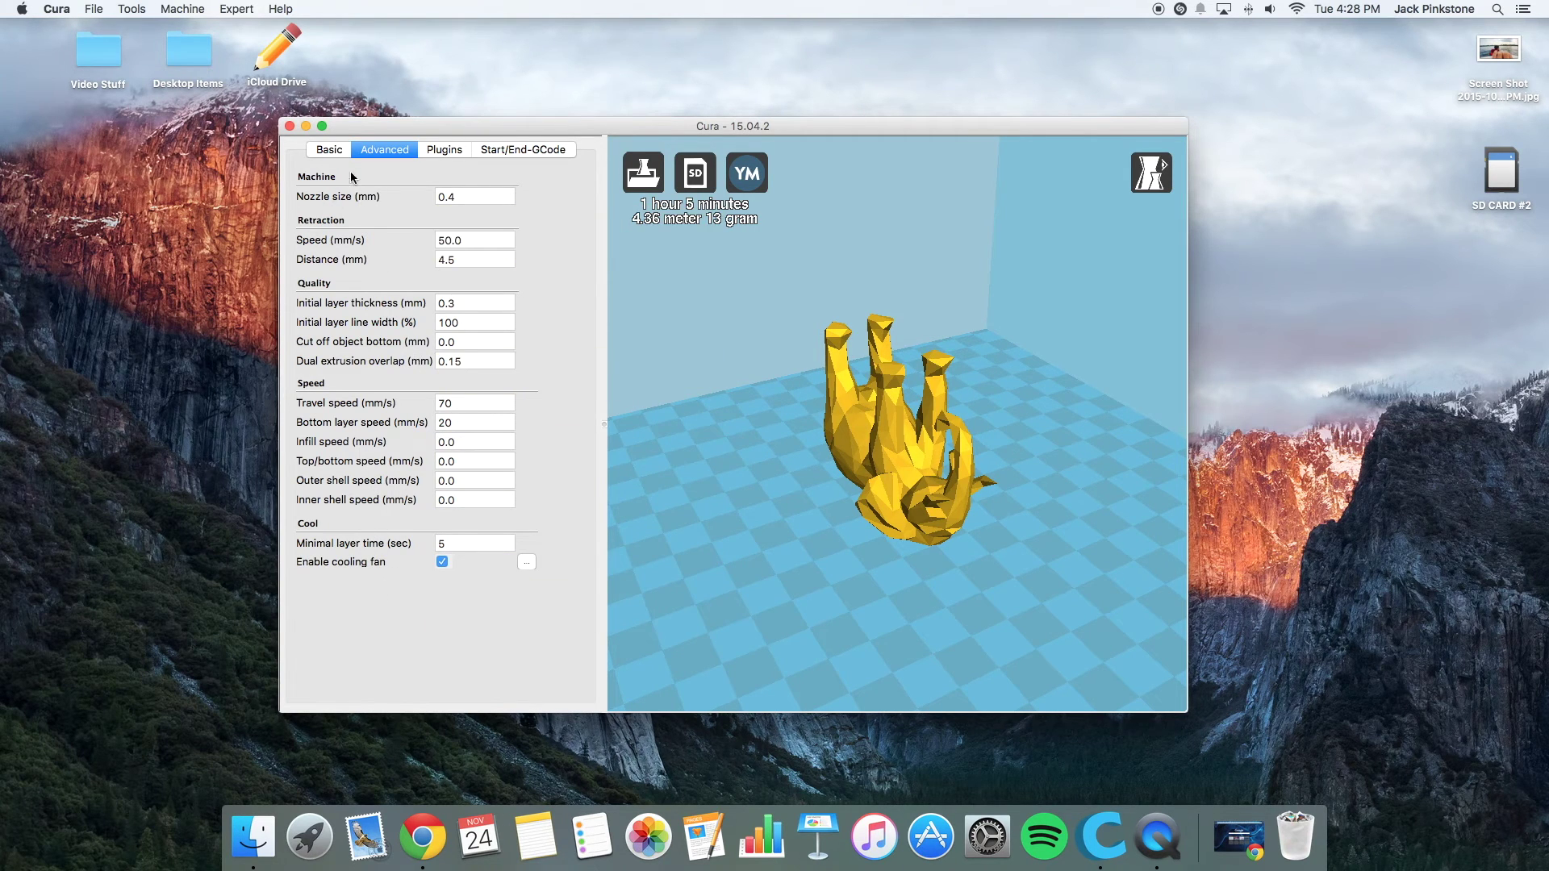
{"action": "left_click", "coordinate": [329, 149]}
Step: Select the Print speed field but leave it at 60 mm/s
{"action": "left_click", "coordinate": [436, 338]}
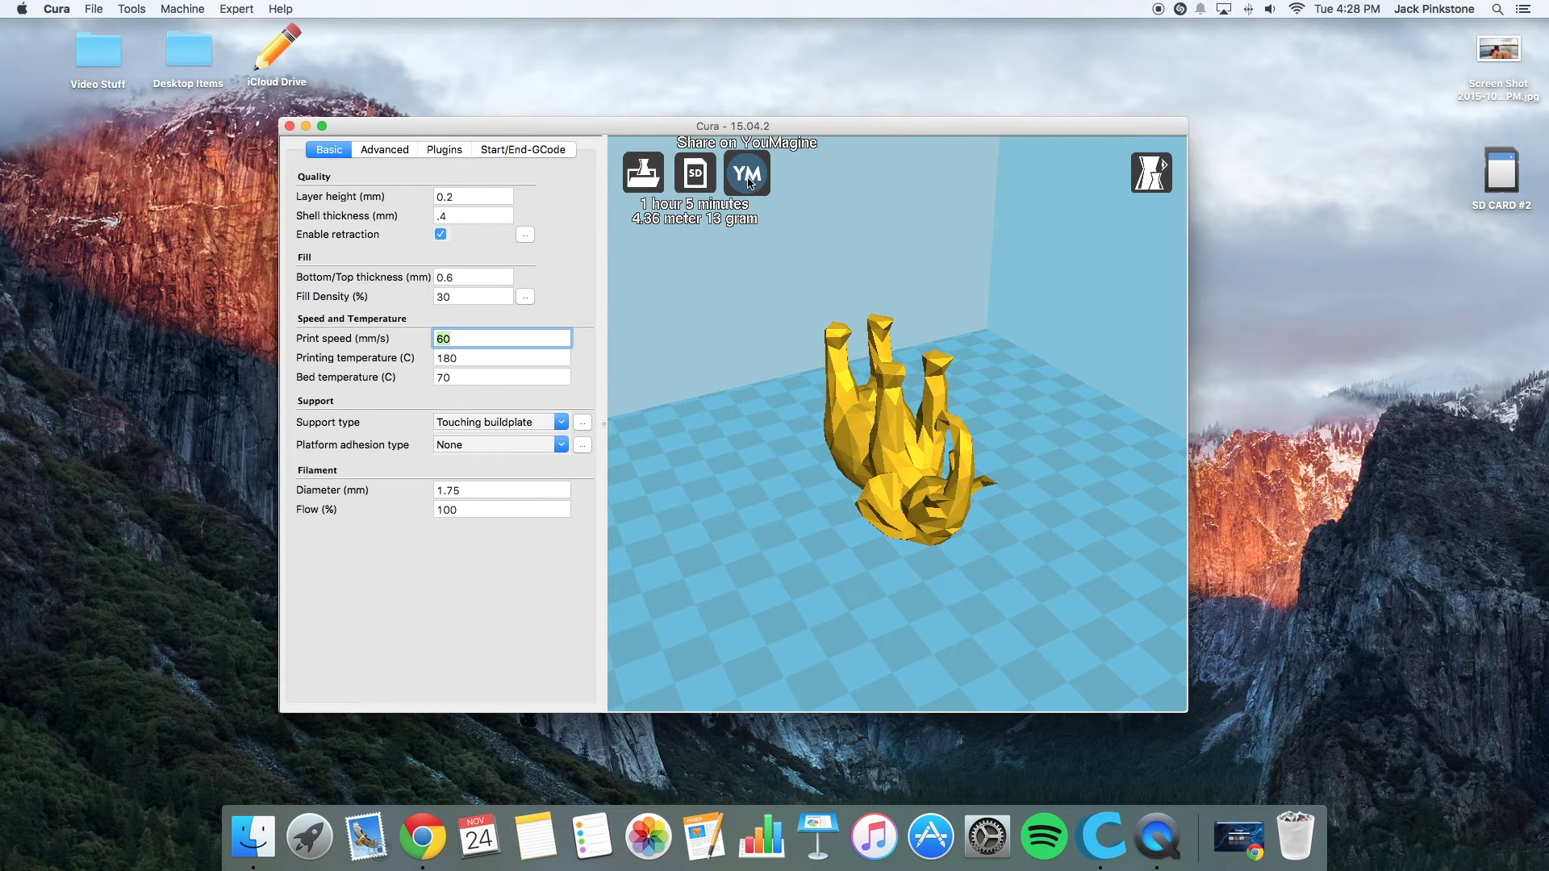
{"action": "left_click", "coordinate": [689, 246]}
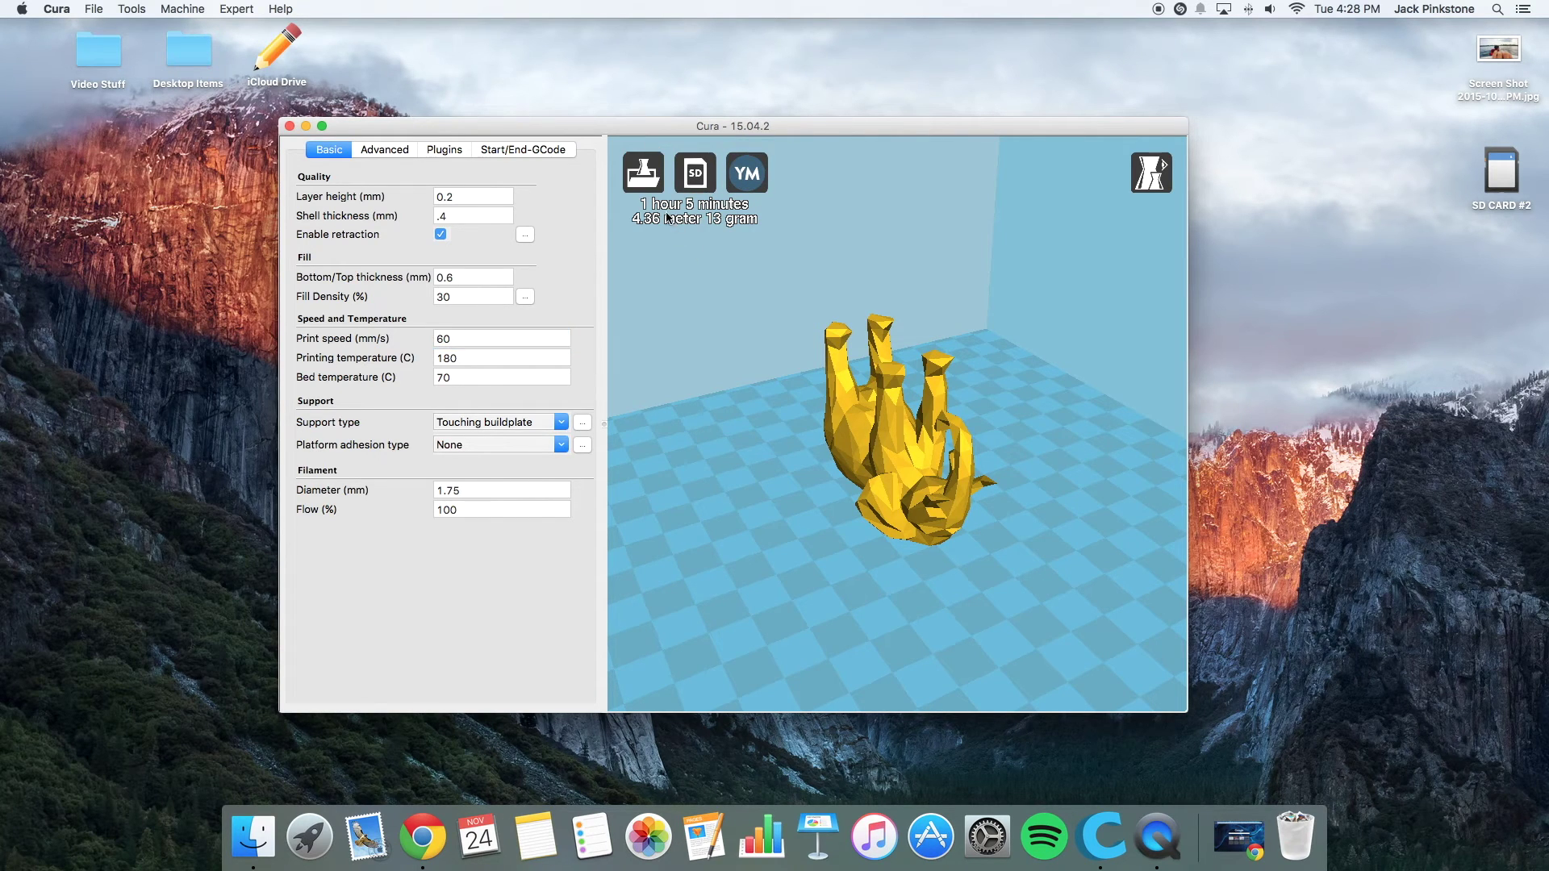
Step: Set the layer height to 0.3 mm, after briefly trying 0.1 mm
{"action": "left_click", "coordinate": [466, 200]}
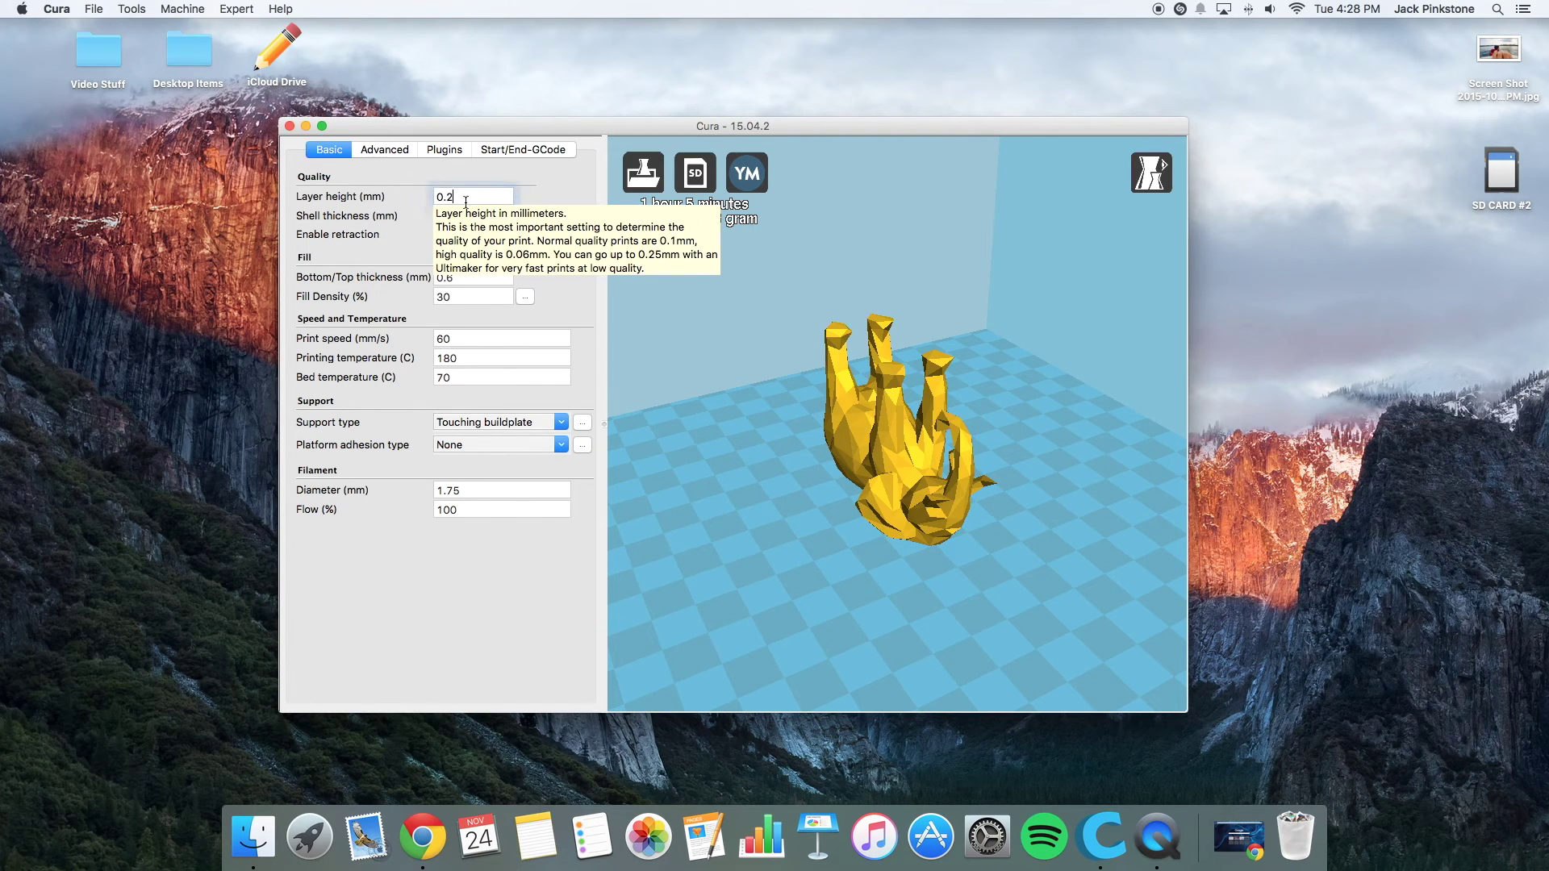
{"action": "key", "text": "BackSpace"}
{"action": "type", "text": "1"}
{"action": "left_click", "coordinate": [656, 308]}
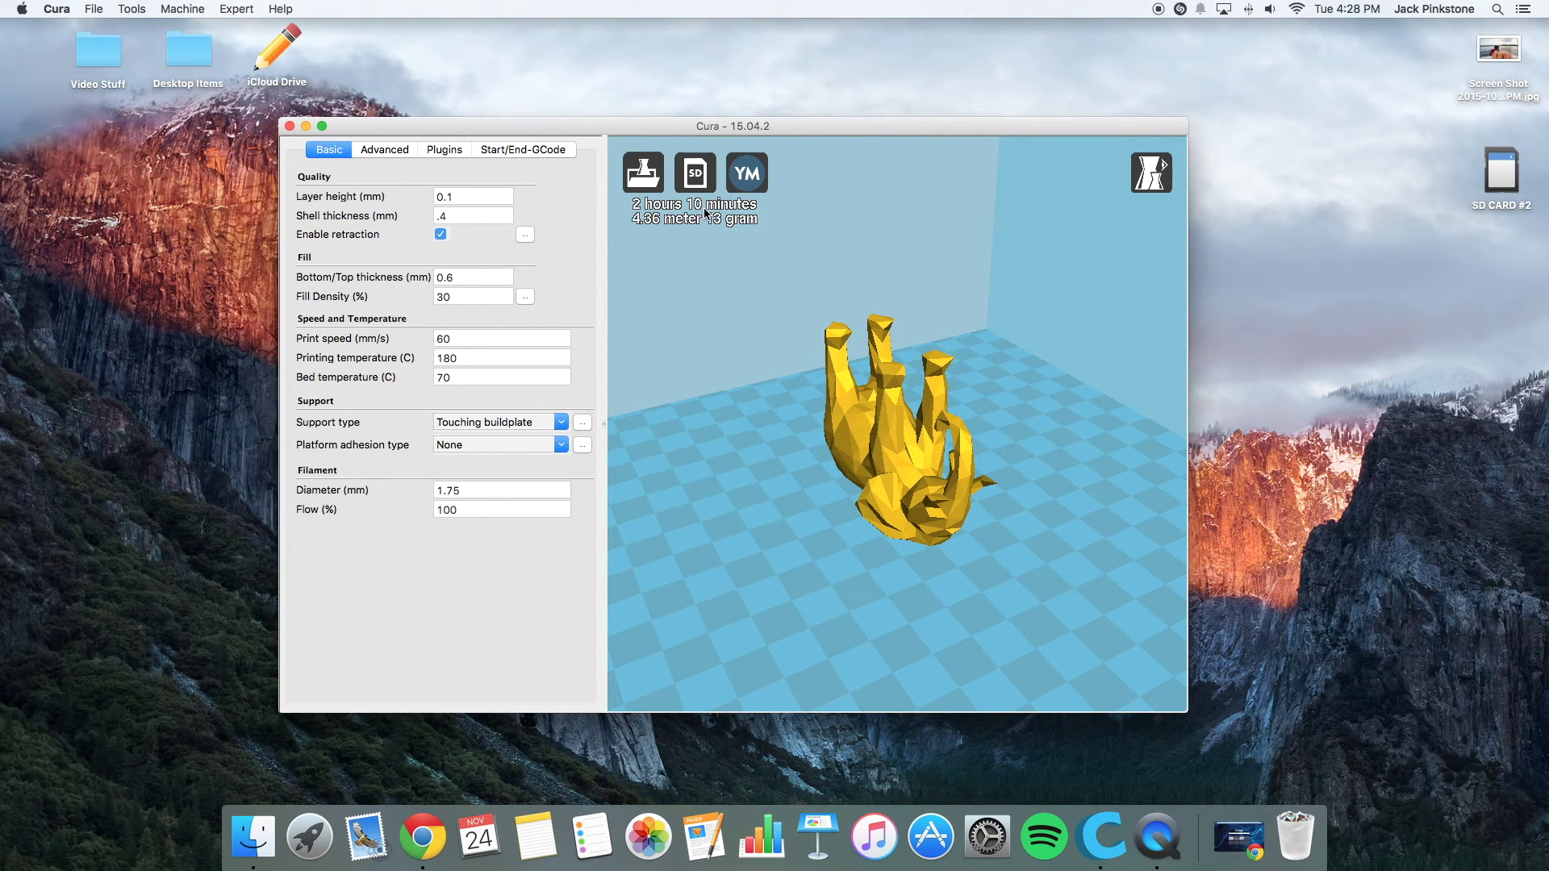
{"action": "left_click", "coordinate": [464, 197]}
{"action": "key", "text": "BackSpace"}
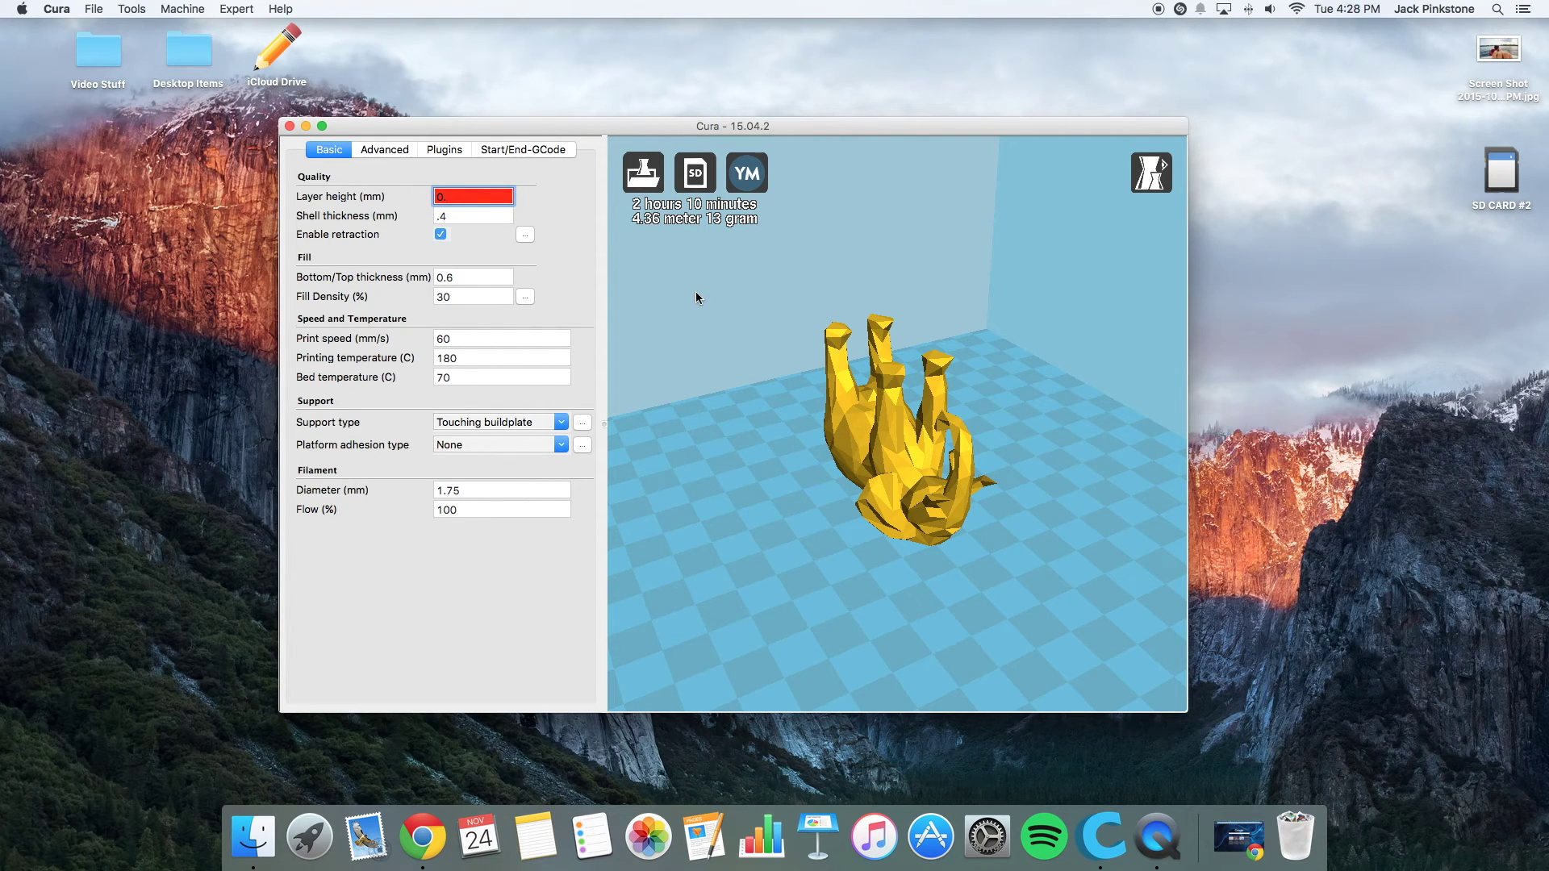
{"action": "type", "text": "3"}
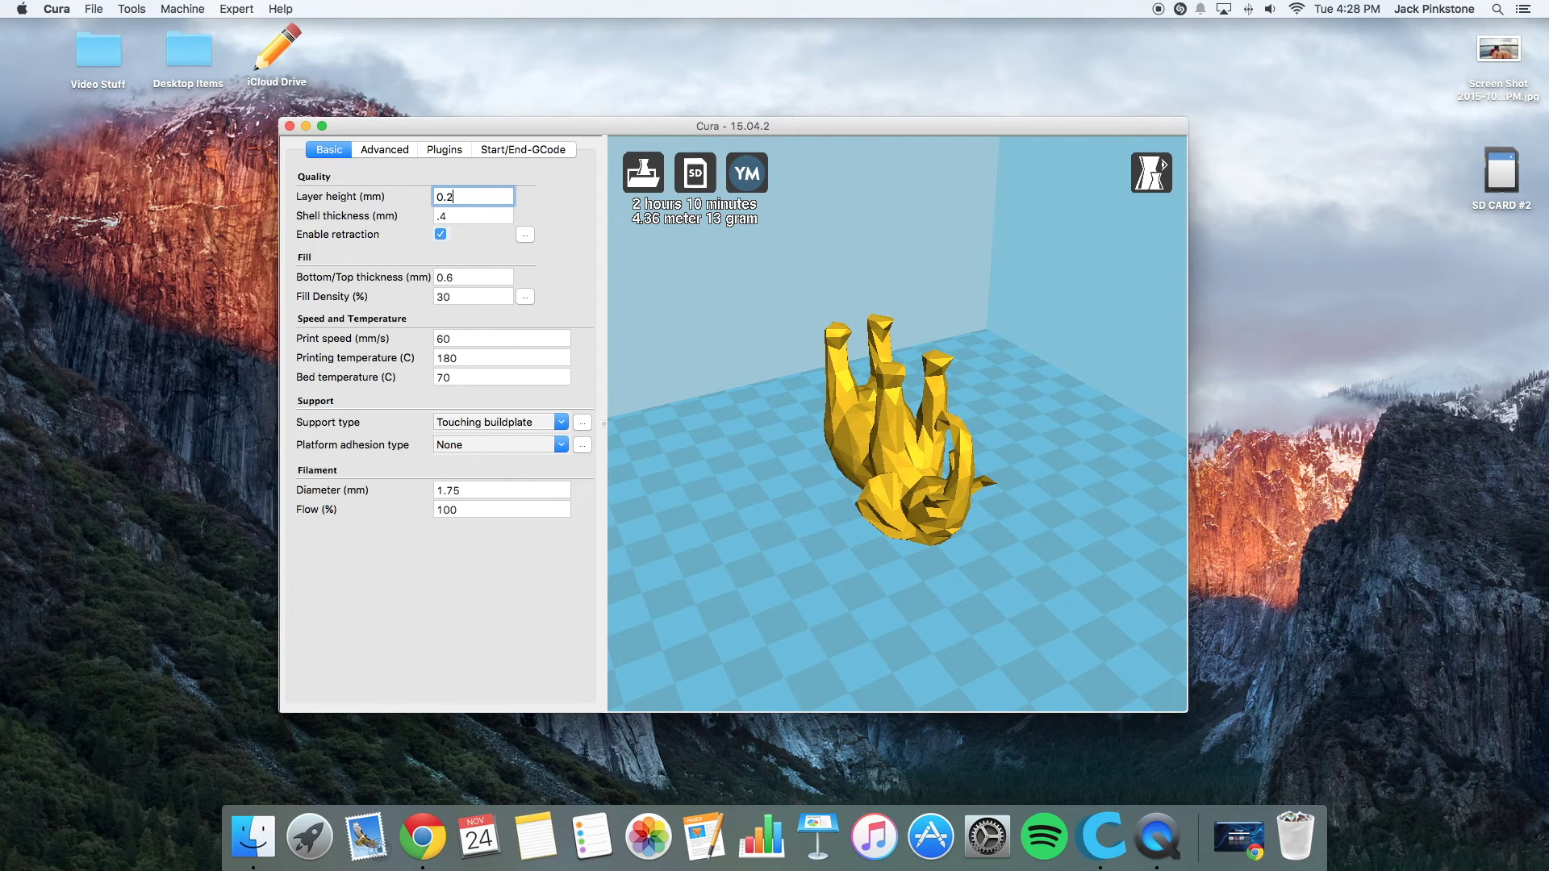
{"action": "key", "text": "BackSpace"}
{"action": "type", "text": "3"}
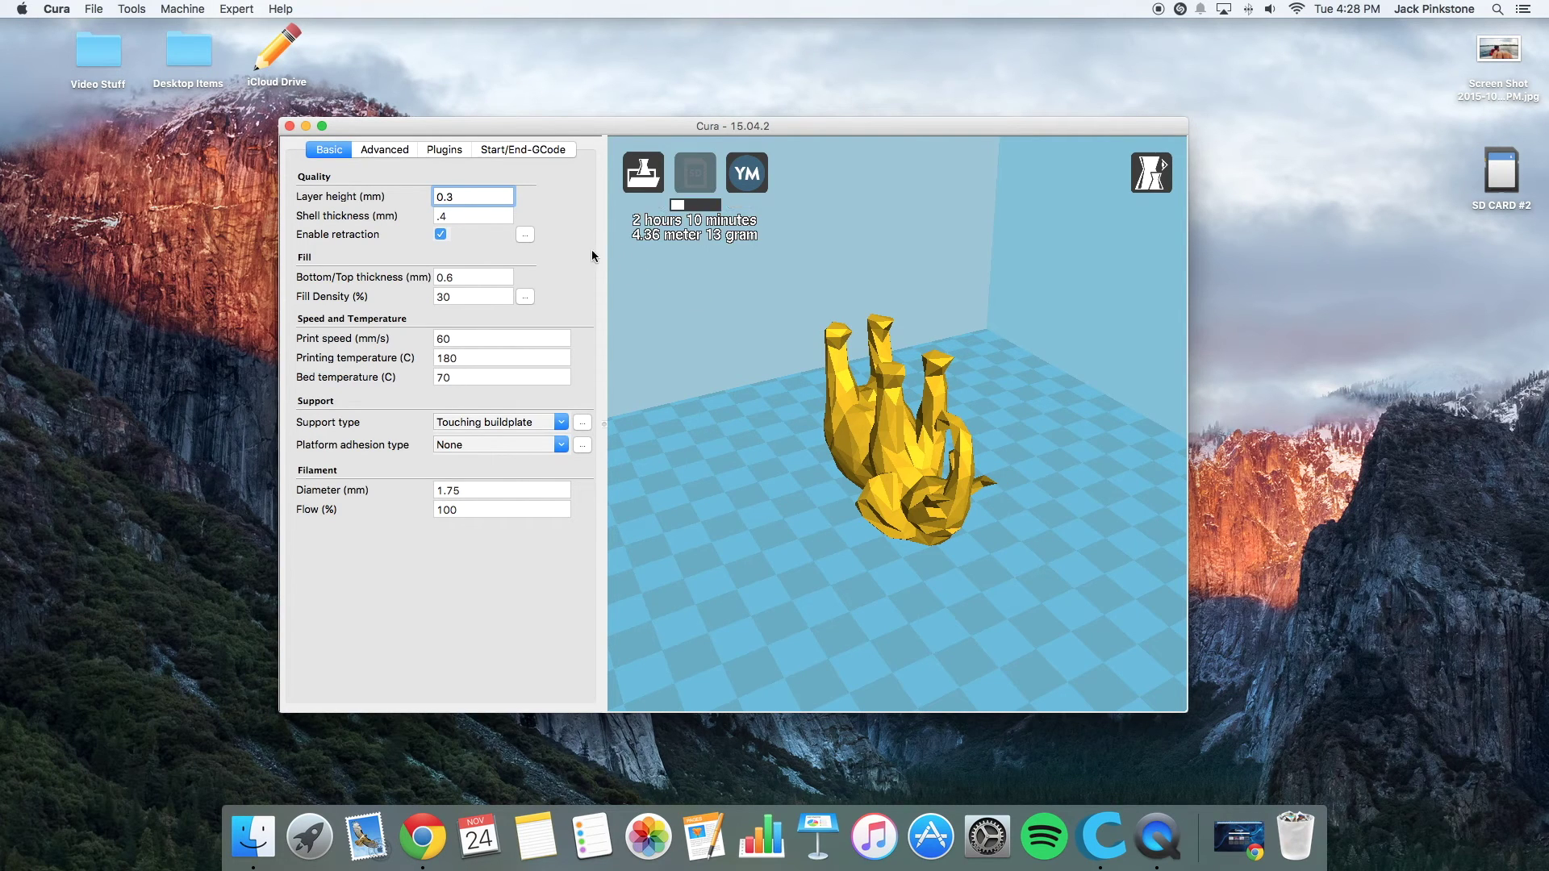
Step: Raise Fill Density to 100%
{"action": "mouse_move", "coordinate": [498, 273]}
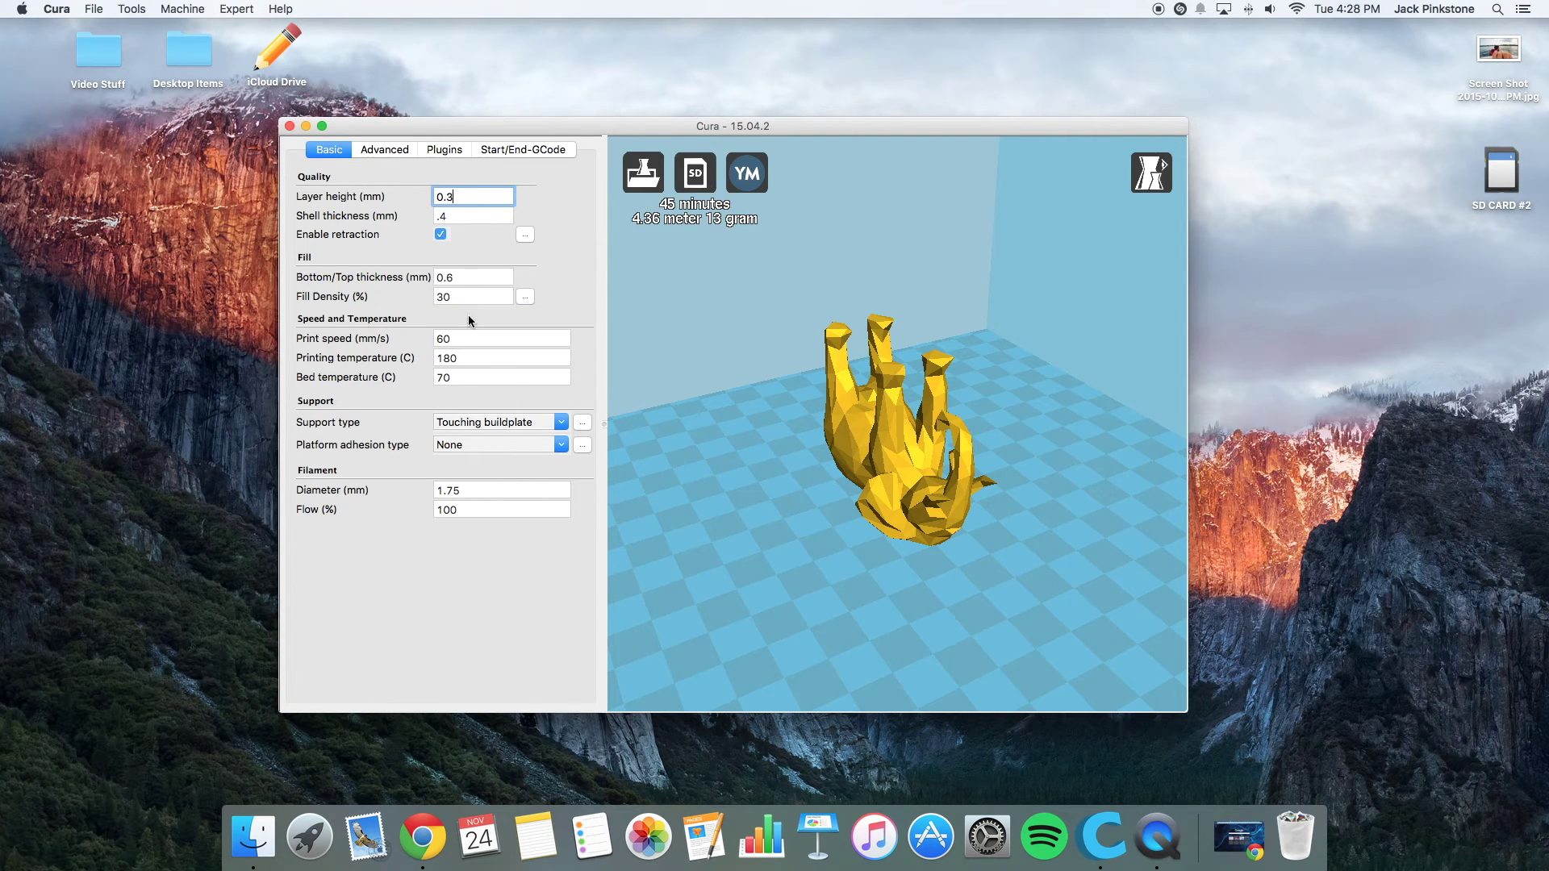
{"action": "left_click", "coordinate": [471, 296]}
{"action": "type", "text": "100"}
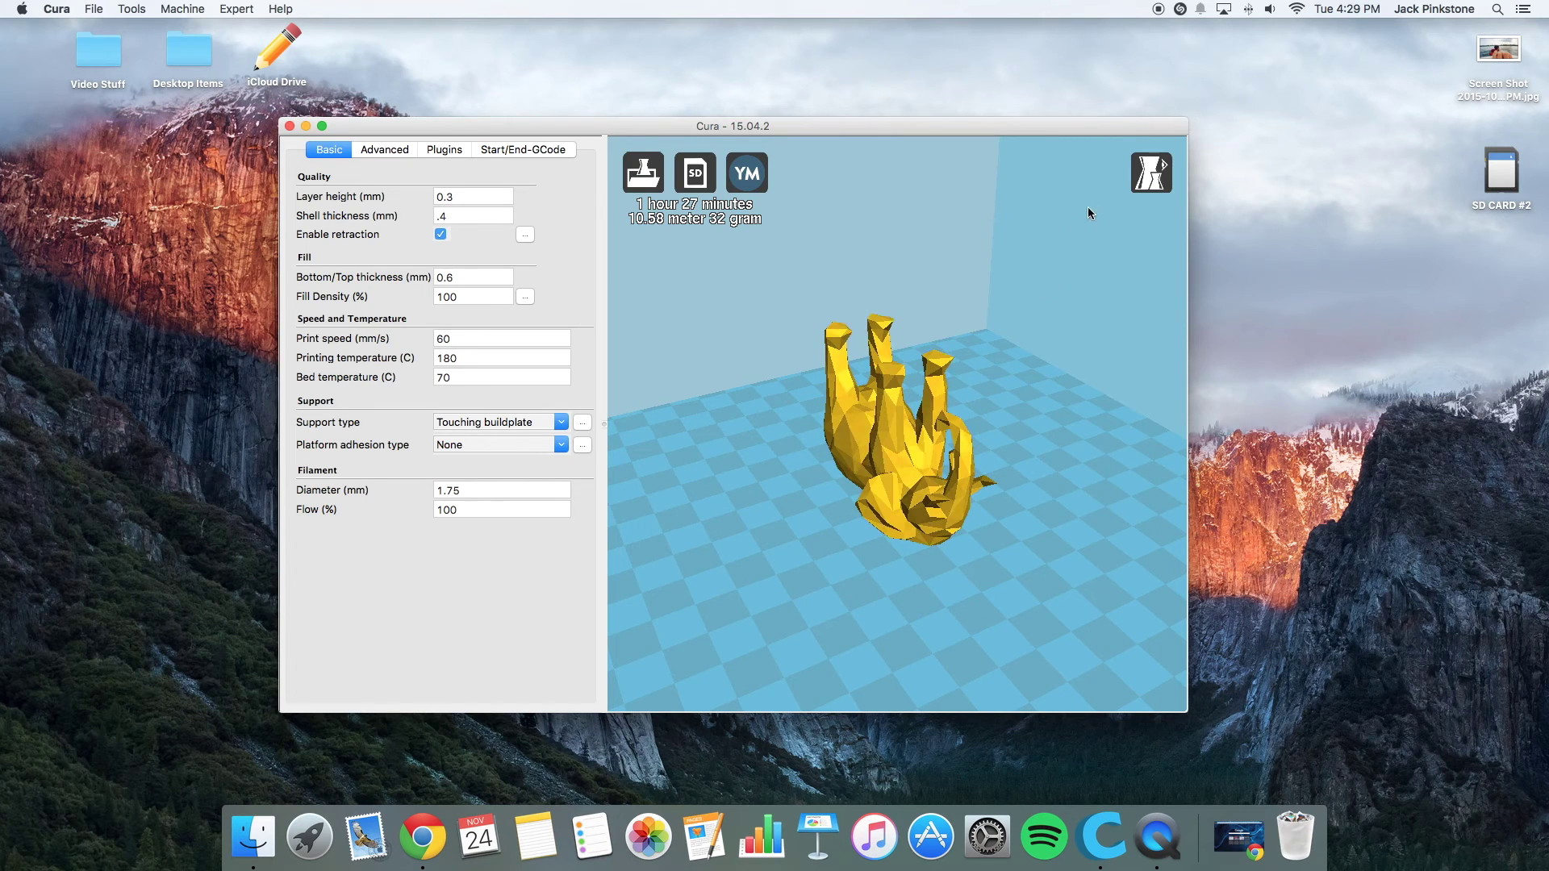
{"action": "left_click", "coordinate": [1151, 172]}
Step: Show the toolpath in Layers view at layer 70 and set Support type to Everywhere
{"action": "left_click", "coordinate": [1162, 316]}
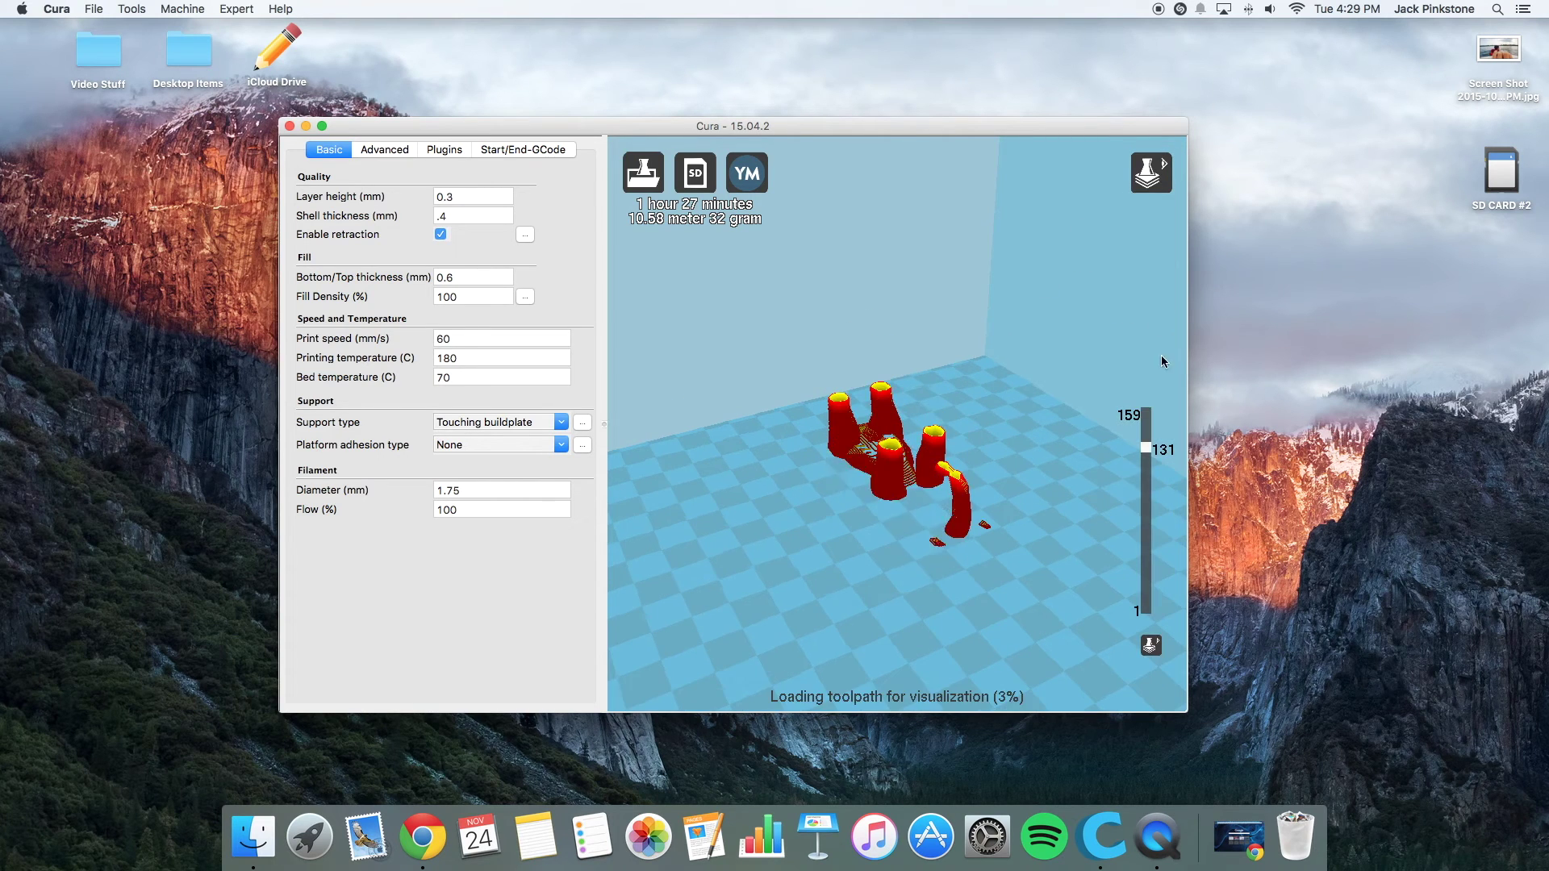
{"action": "left_click_drag", "start_coordinate": [1148, 483], "coordinate": [1147, 433]}
{"action": "left_click", "coordinate": [560, 422]}
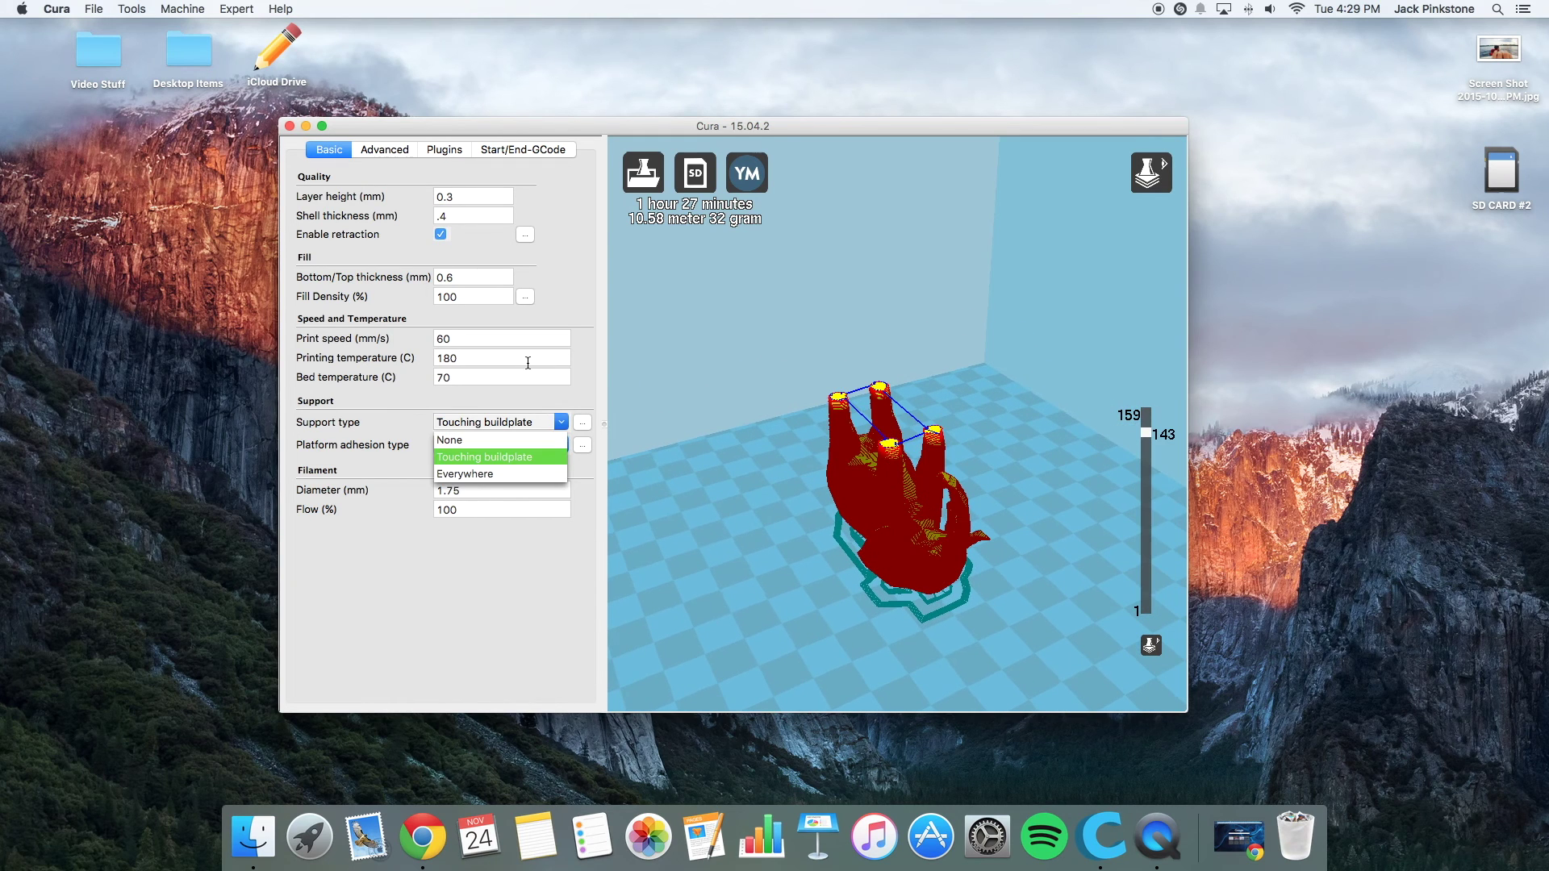
{"action": "left_click", "coordinate": [480, 476]}
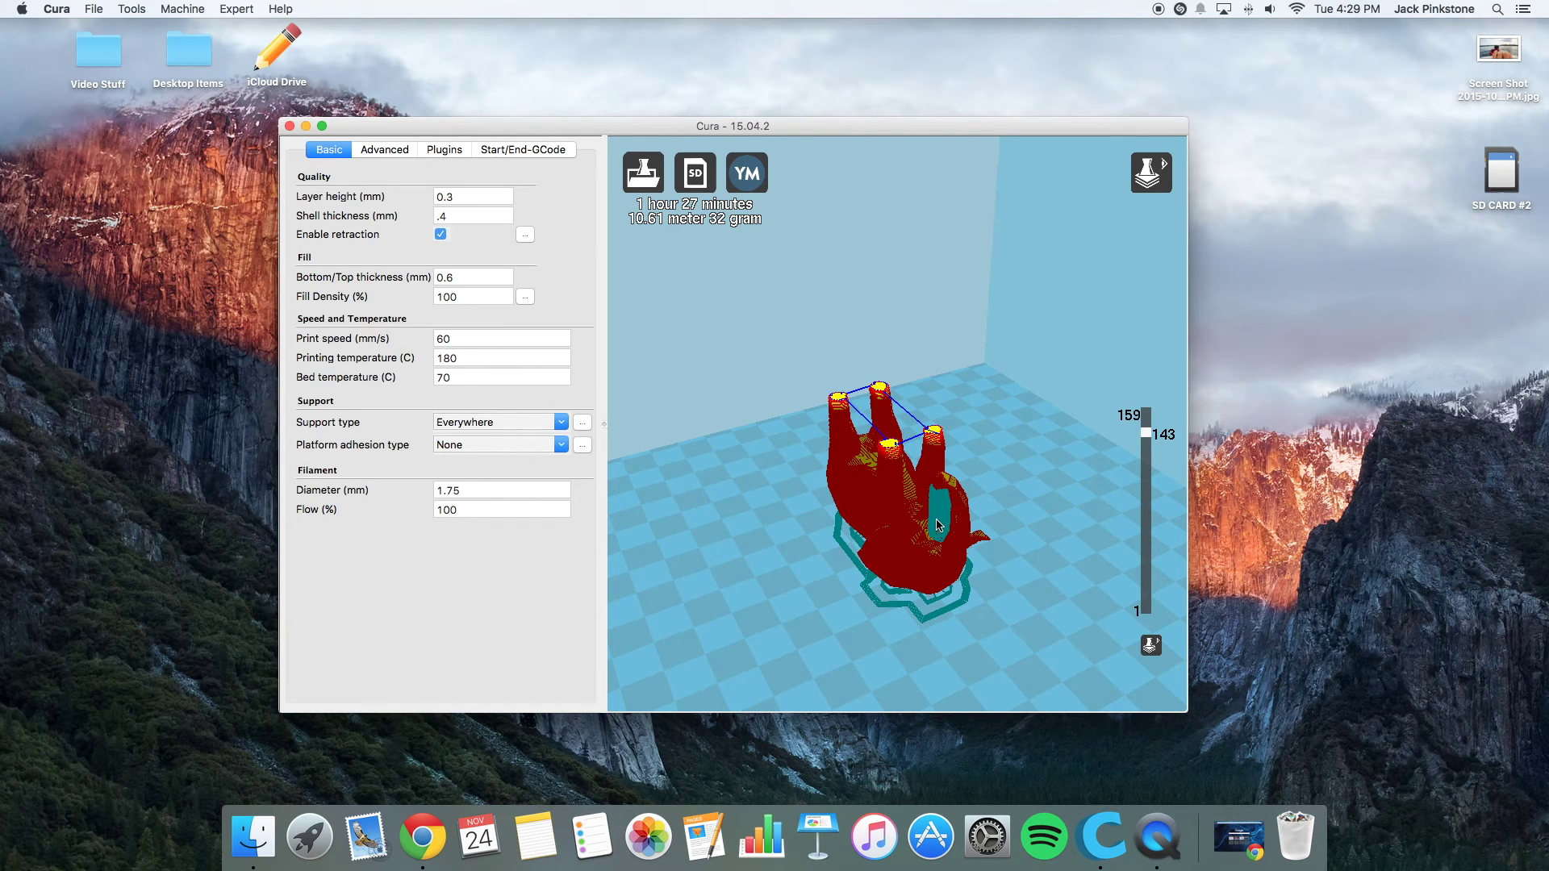
Step: Move the layer slider down a few layers to inspect the toolpath
{"action": "mouse_move", "coordinate": [1146, 436]}
{"action": "left_mouse_down"}
{"action": "mouse_move", "coordinate": [1152, 607]}
{"action": "mouse_move", "coordinate": [1139, 398]}
{"action": "mouse_move", "coordinate": [1143, 412]}
{"action": "left_mouse_up"}
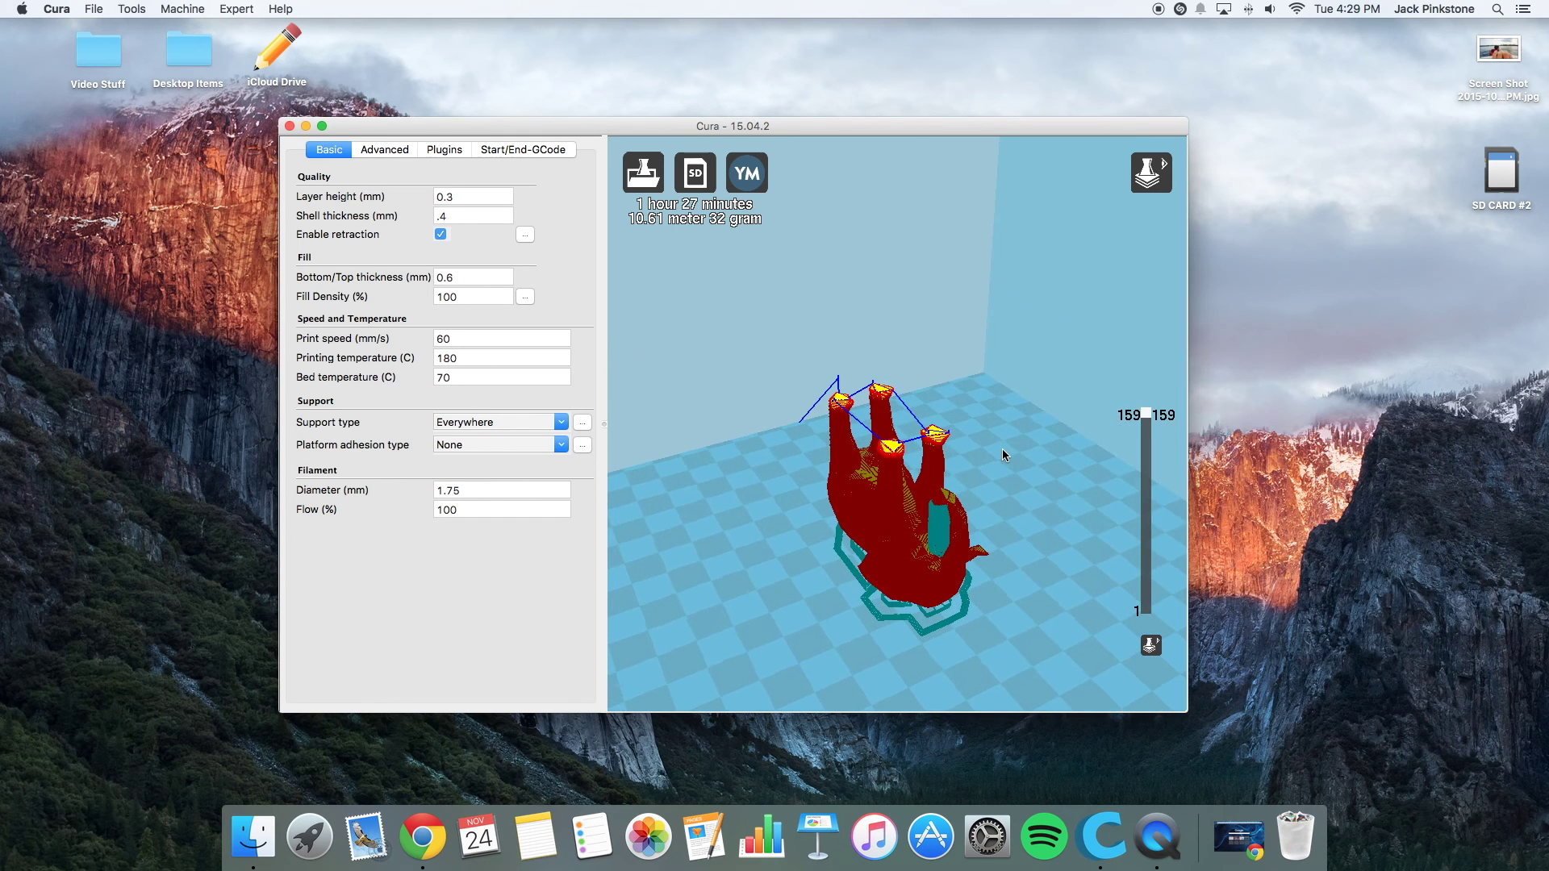
{"action": "scroll", "coordinate": [1002, 449], "scroll_direction": "down", "scroll_amount": 10}
{"action": "scroll", "coordinate": [1002, 449], "scroll_direction": "up", "scroll_amount": 6}
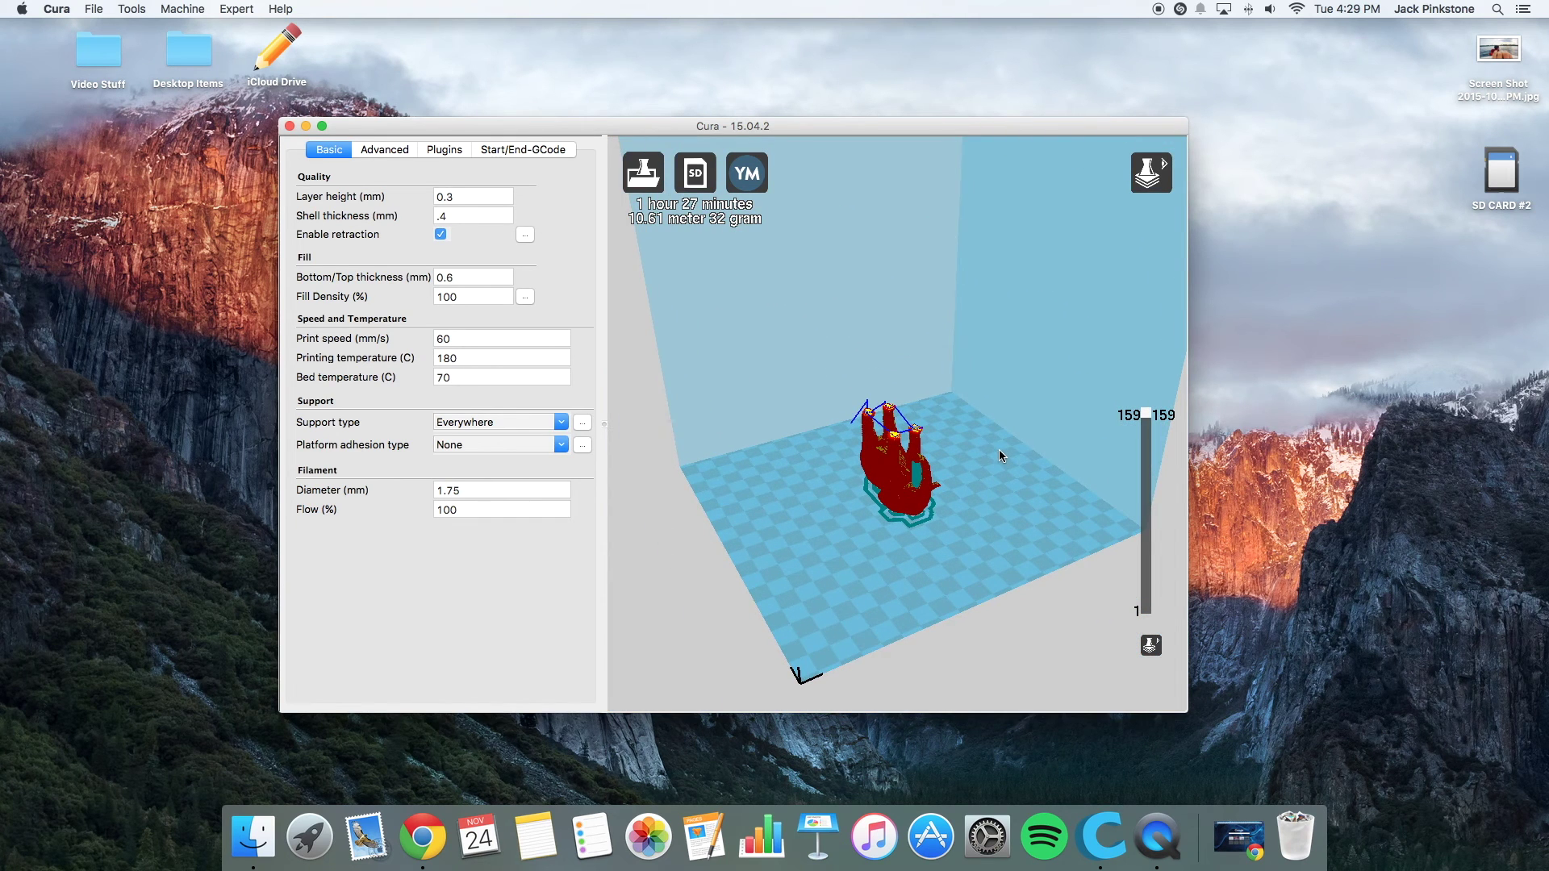
{"action": "left_click", "coordinate": [1144, 187]}
Step: Return to Normal view and uniformly shrink the elephant to 0.40 scale with the Scale tool
{"action": "left_click", "coordinate": [1150, 211]}
{"action": "left_click", "coordinate": [891, 463]}
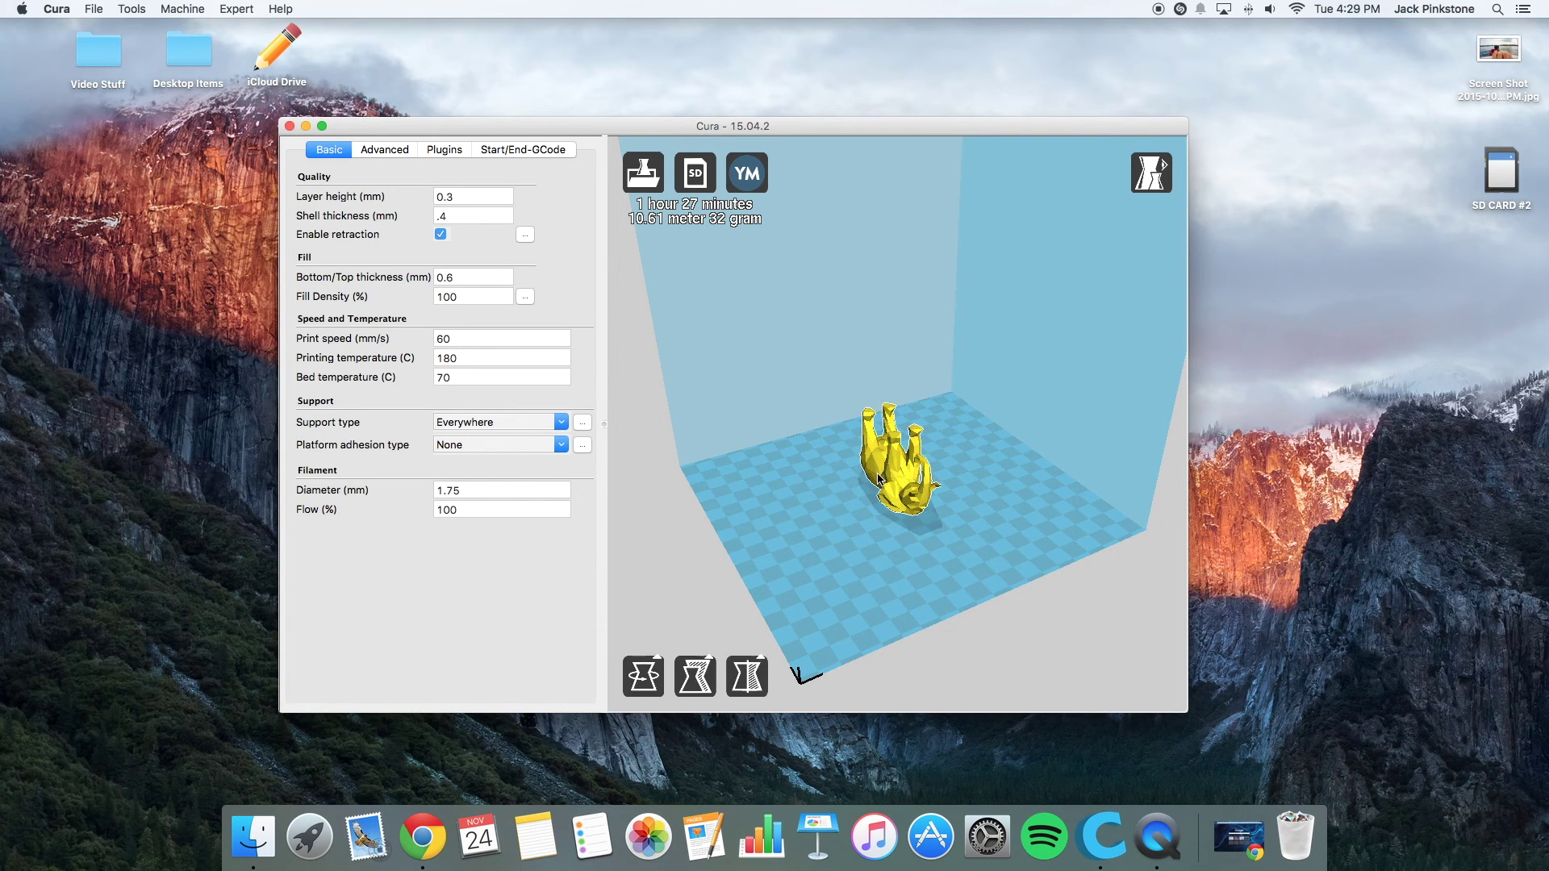
{"action": "scroll", "coordinate": [715, 637], "scroll_direction": "up", "scroll_amount": 3}
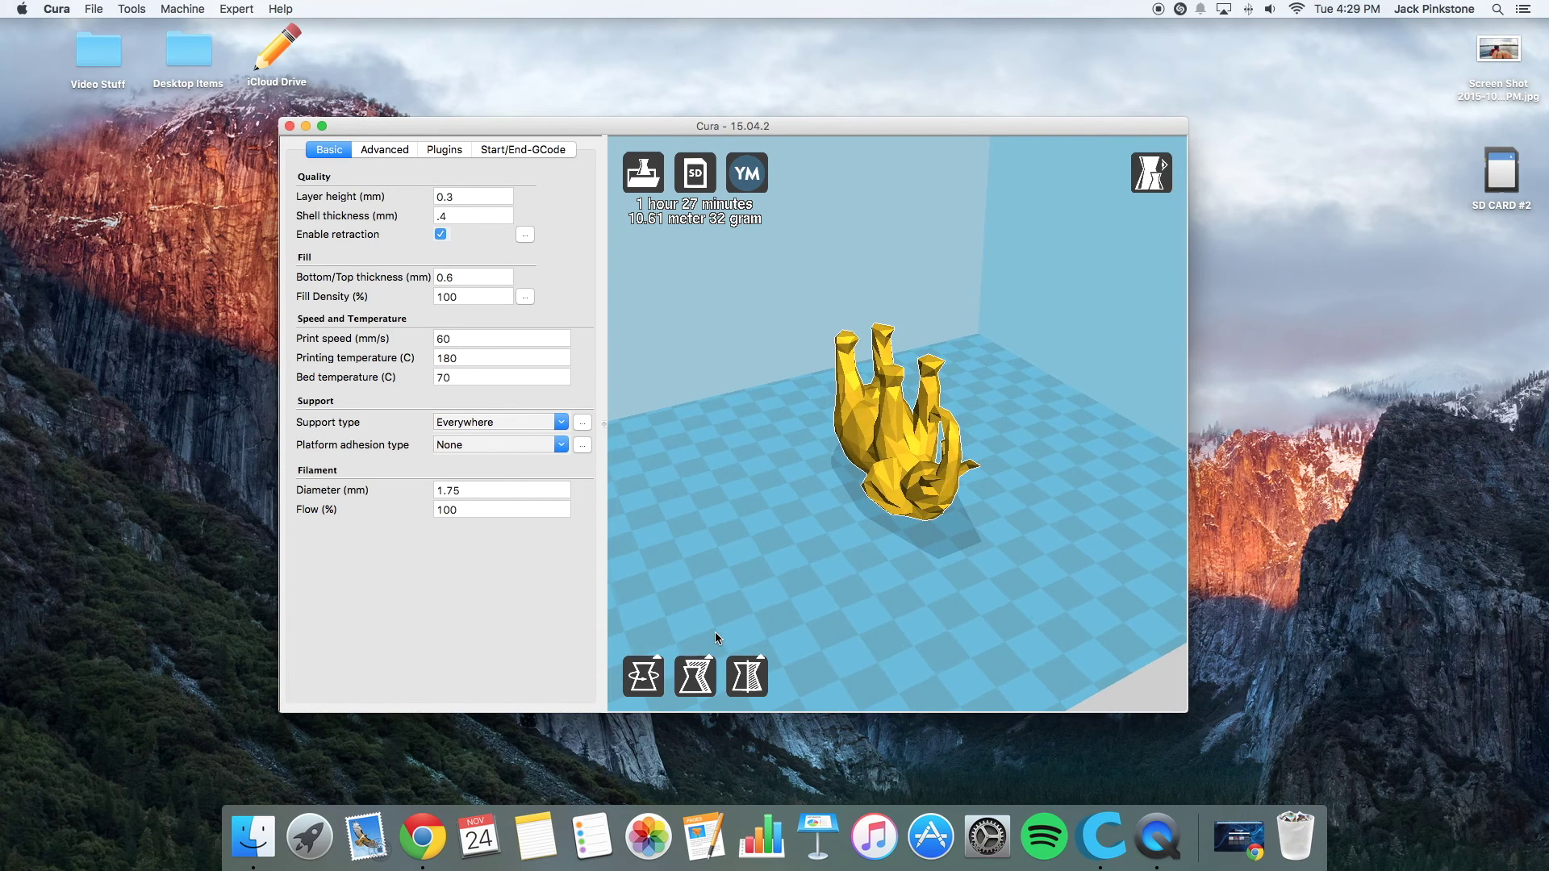
{"action": "left_click", "coordinate": [693, 677]}
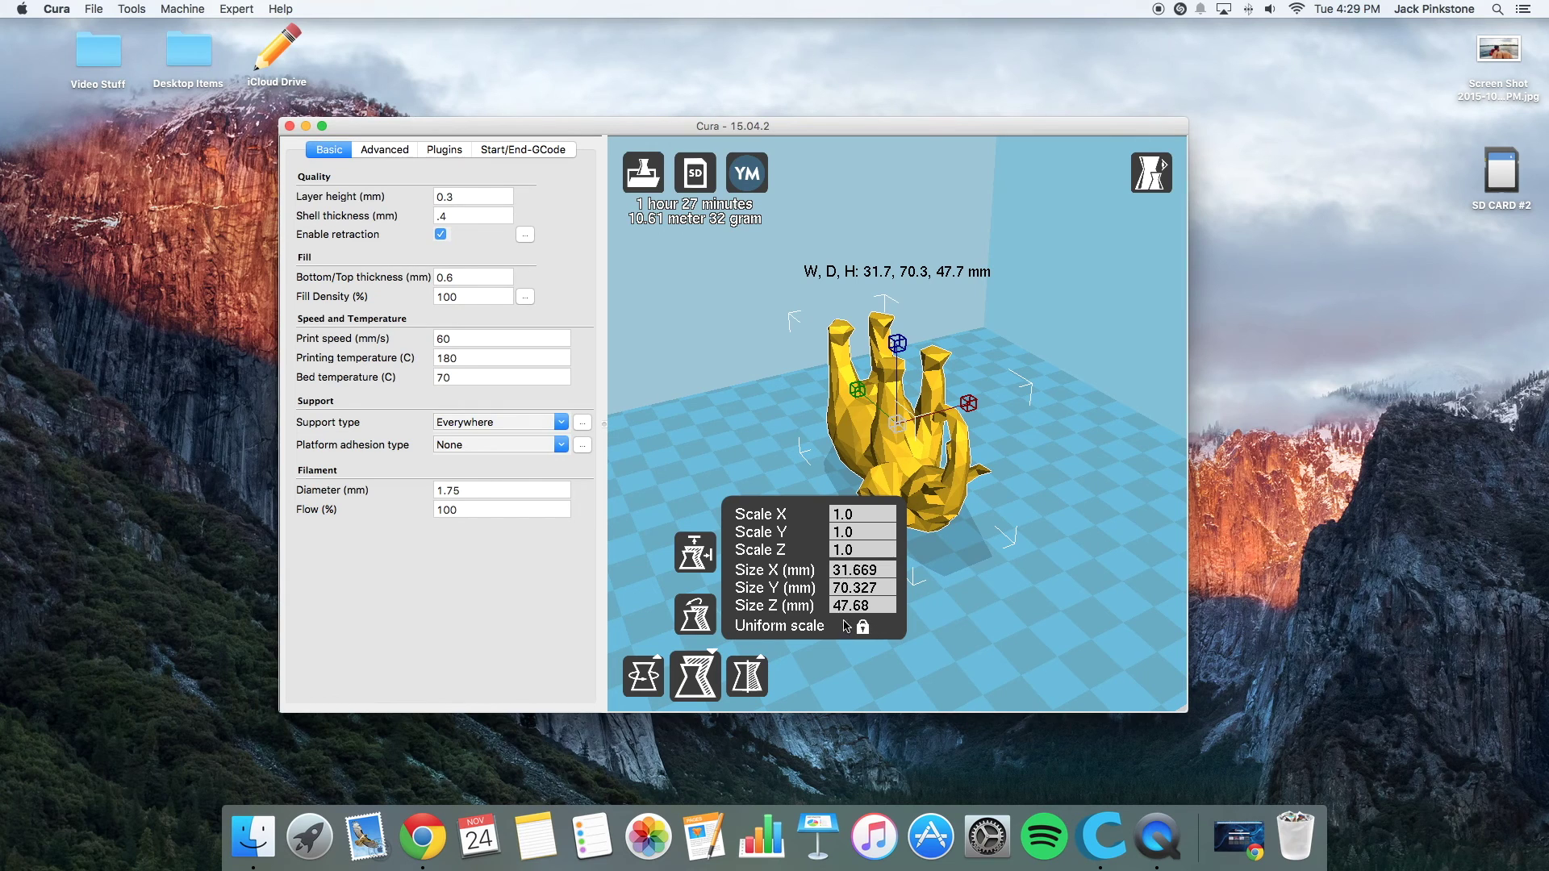
{"action": "mouse_move", "coordinate": [896, 344]}
{"action": "left_click_drag", "start_coordinate": [896, 344], "coordinate": [901, 395]}
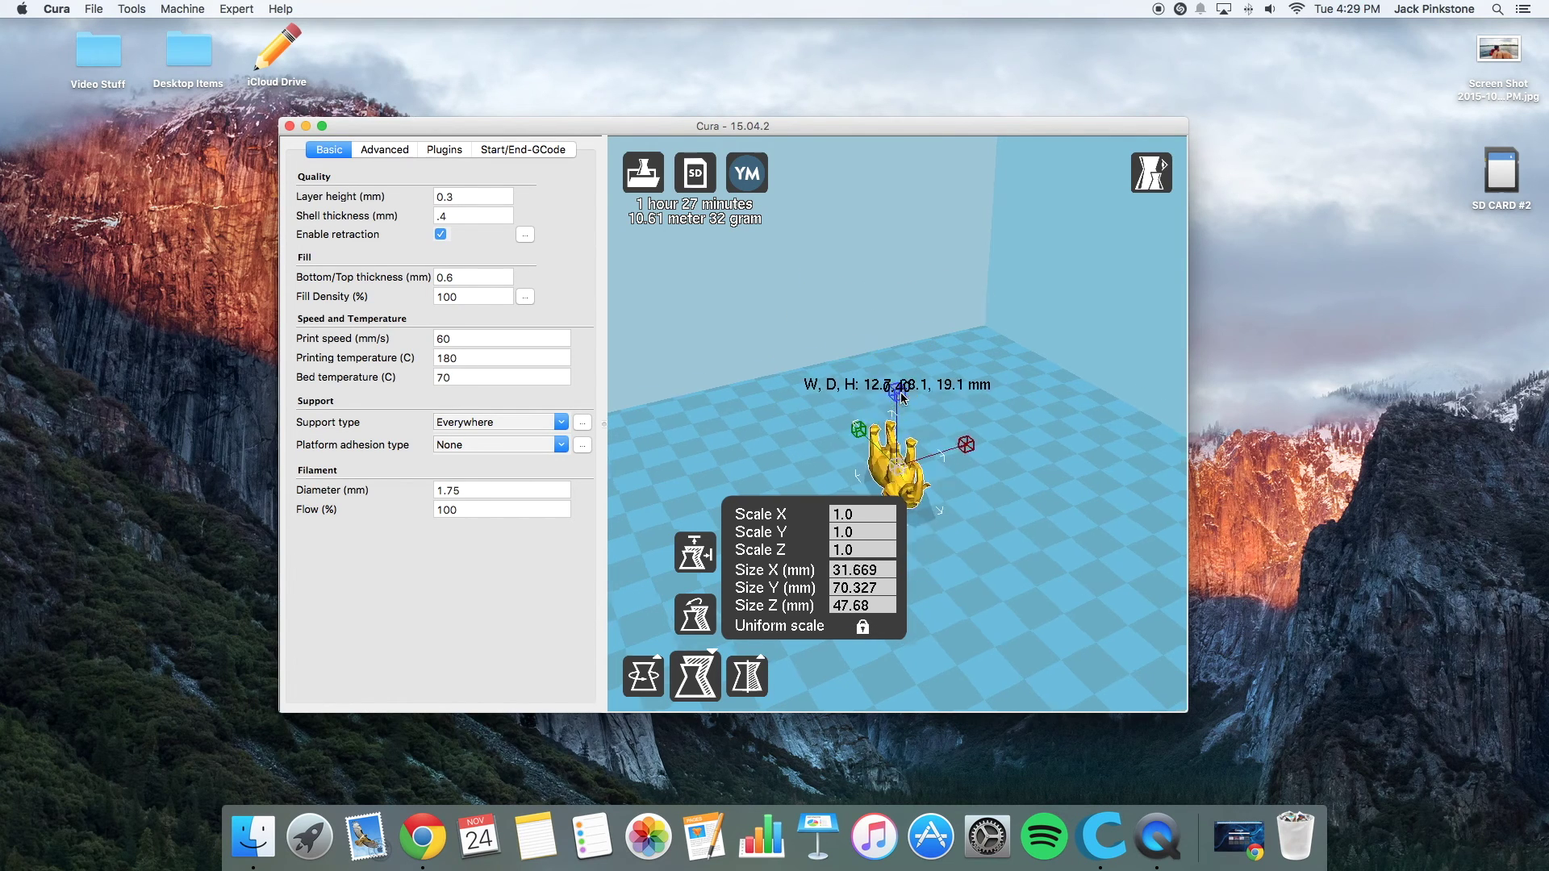
Step: Enlarge the elephant uniformly to about 28.5 × 63.3 × 42.9 mm
{"action": "scroll", "coordinate": [956, 506], "scroll_direction": "up", "scroll_amount": 2}
{"action": "scroll", "coordinate": [981, 520], "scroll_direction": "down", "scroll_amount": 5}
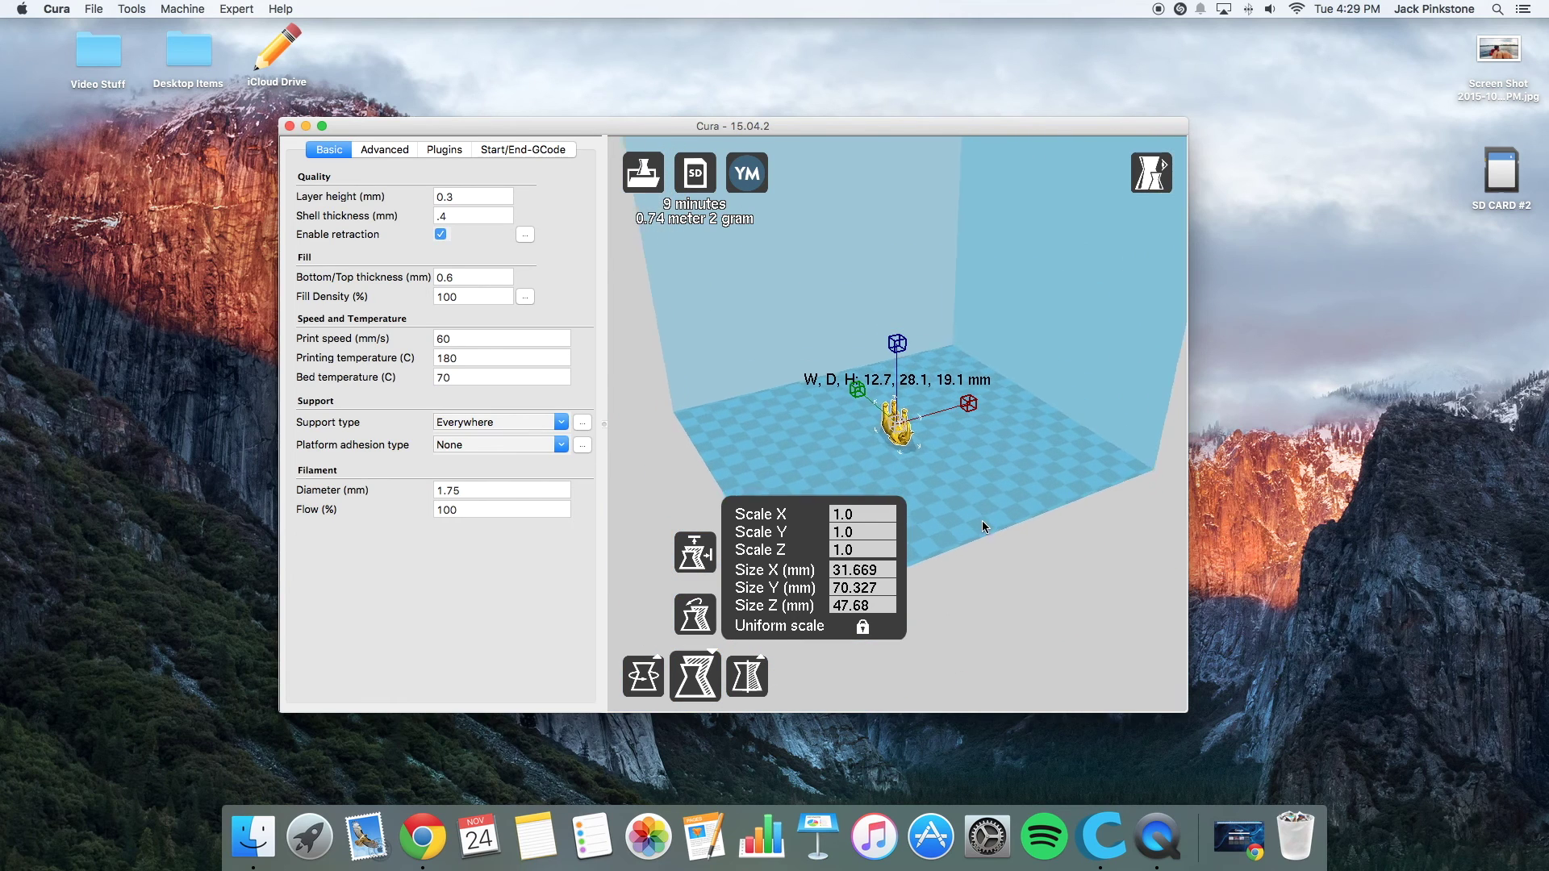
{"action": "scroll", "coordinate": [981, 520], "scroll_direction": "down", "scroll_amount": 1}
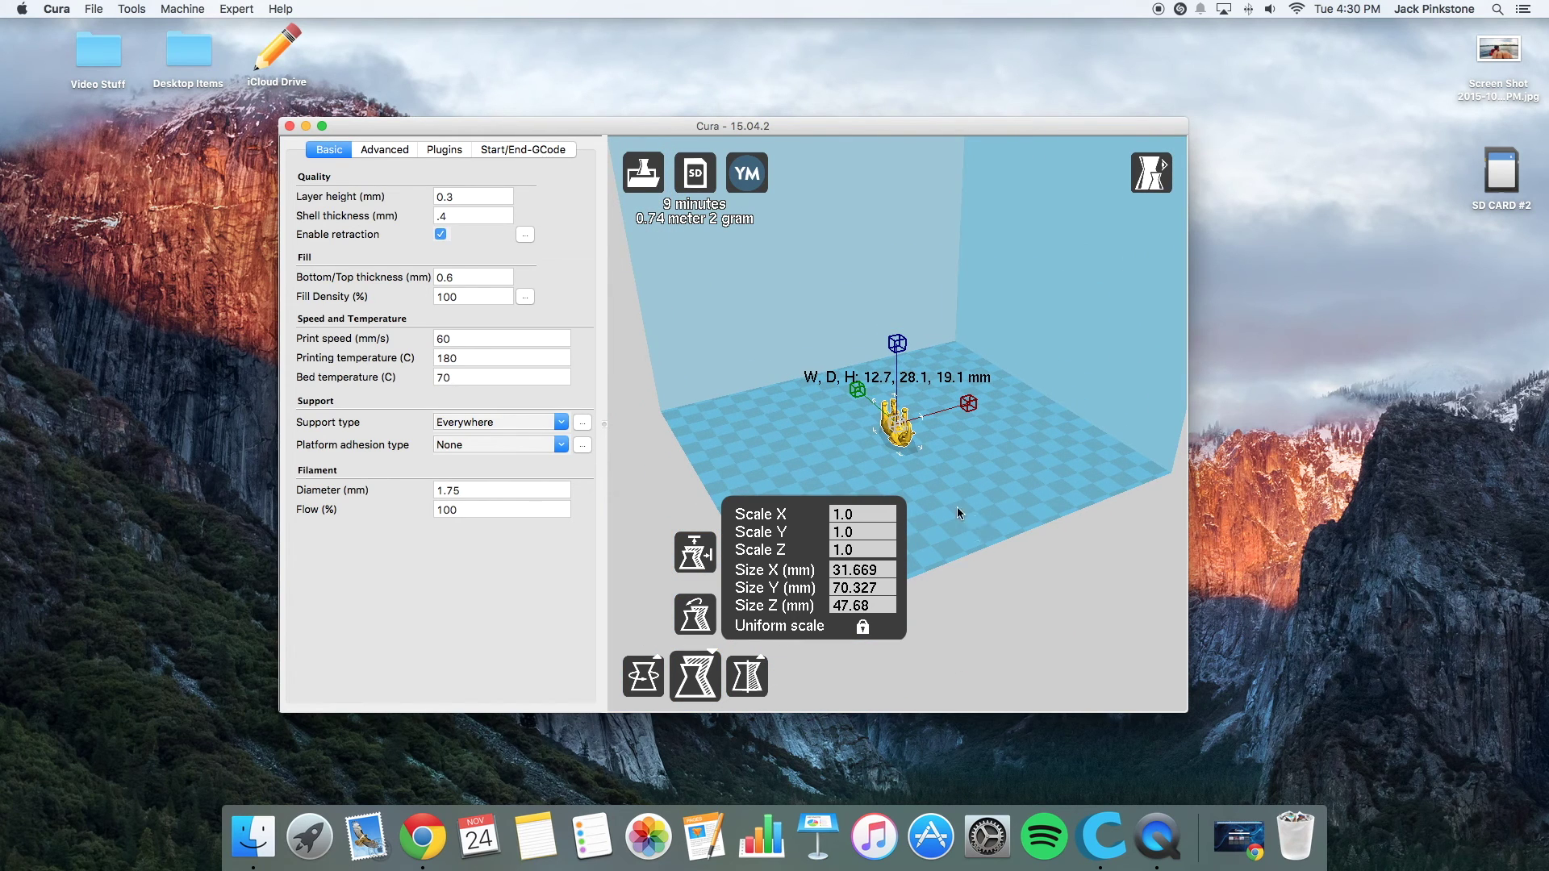
{"action": "right_click_drag", "start_coordinate": [896, 425], "coordinate": [893, 428]}
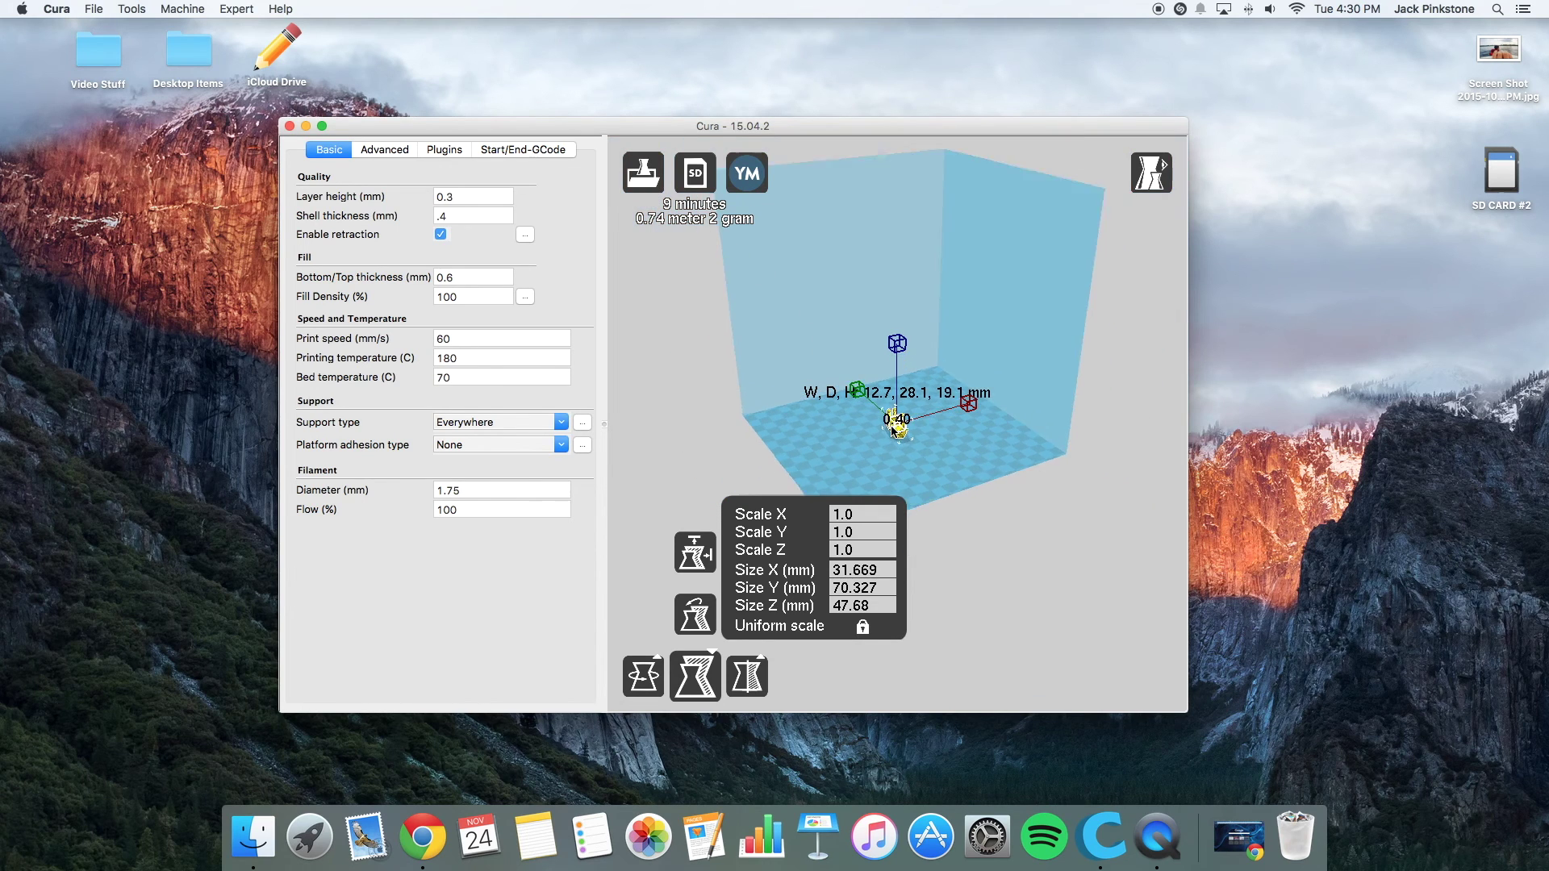
{"action": "left_click_drag", "start_coordinate": [892, 428], "coordinate": [903, 313]}
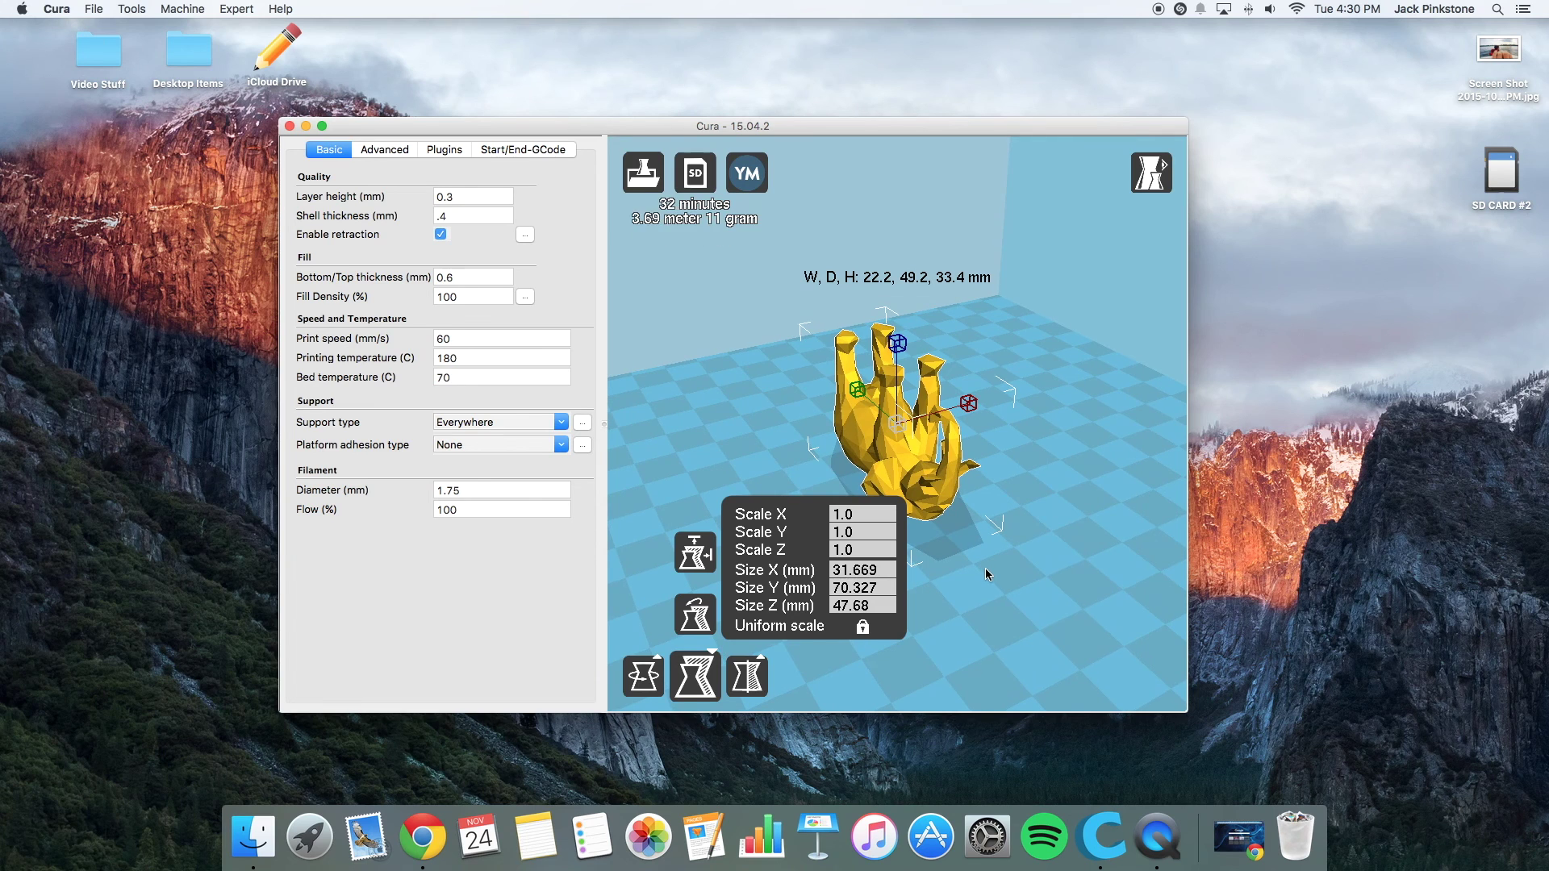
{"action": "scroll", "coordinate": [985, 568], "scroll_direction": "down", "scroll_amount": 5}
{"action": "scroll", "coordinate": [985, 568], "scroll_direction": "up", "scroll_amount": 5}
{"action": "left_click_drag", "start_coordinate": [899, 349], "coordinate": [902, 318]}
{"action": "scroll", "coordinate": [1044, 582], "scroll_direction": "up", "scroll_amount": 3}
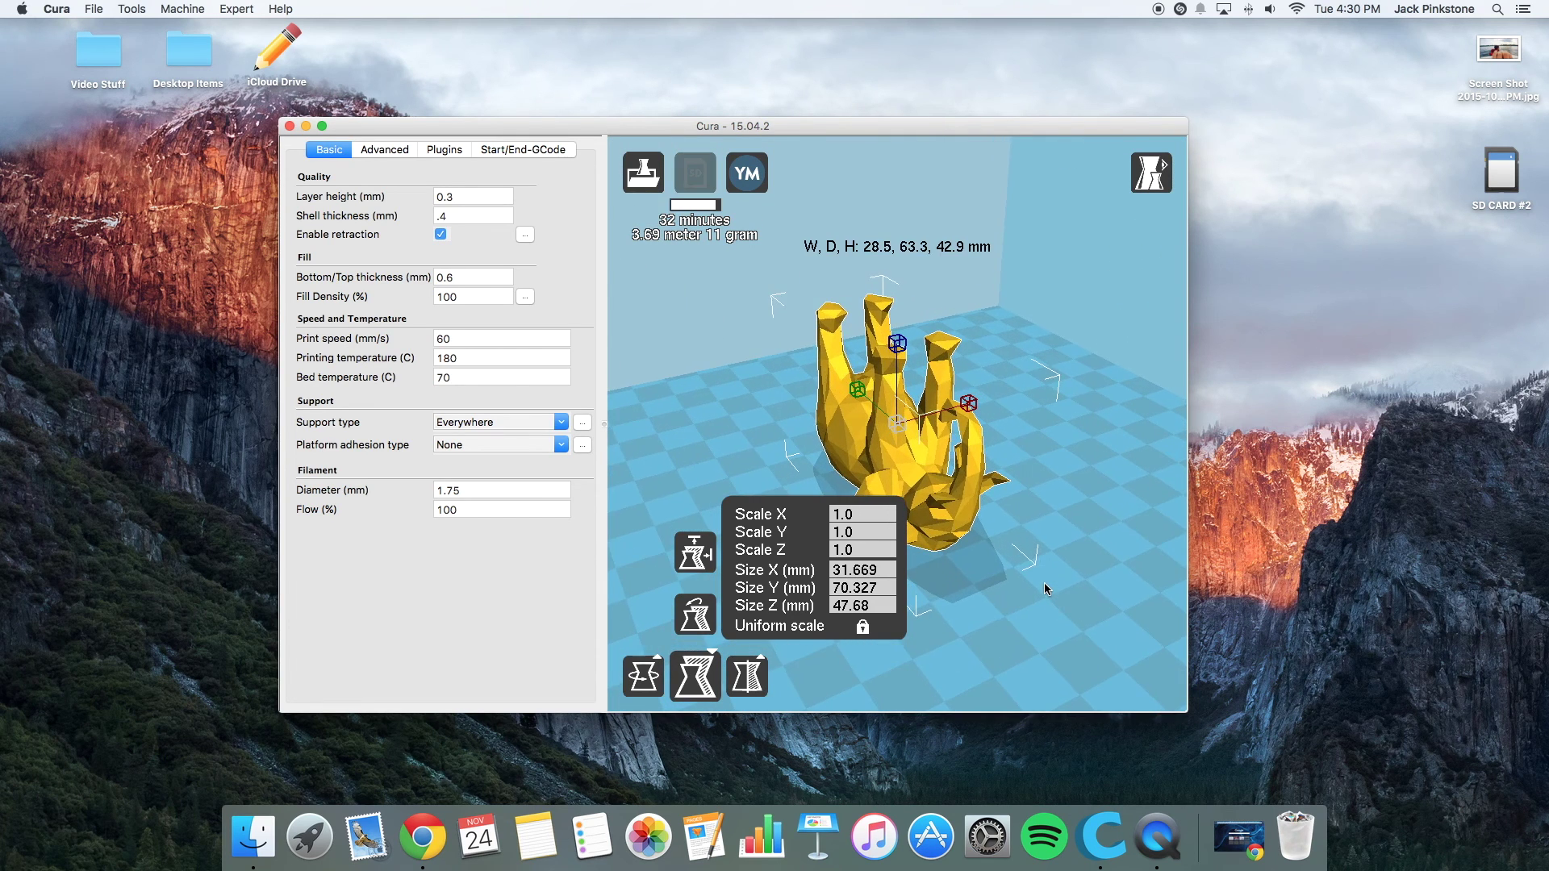
{"action": "scroll", "coordinate": [1044, 582], "scroll_direction": "down", "scroll_amount": 5}
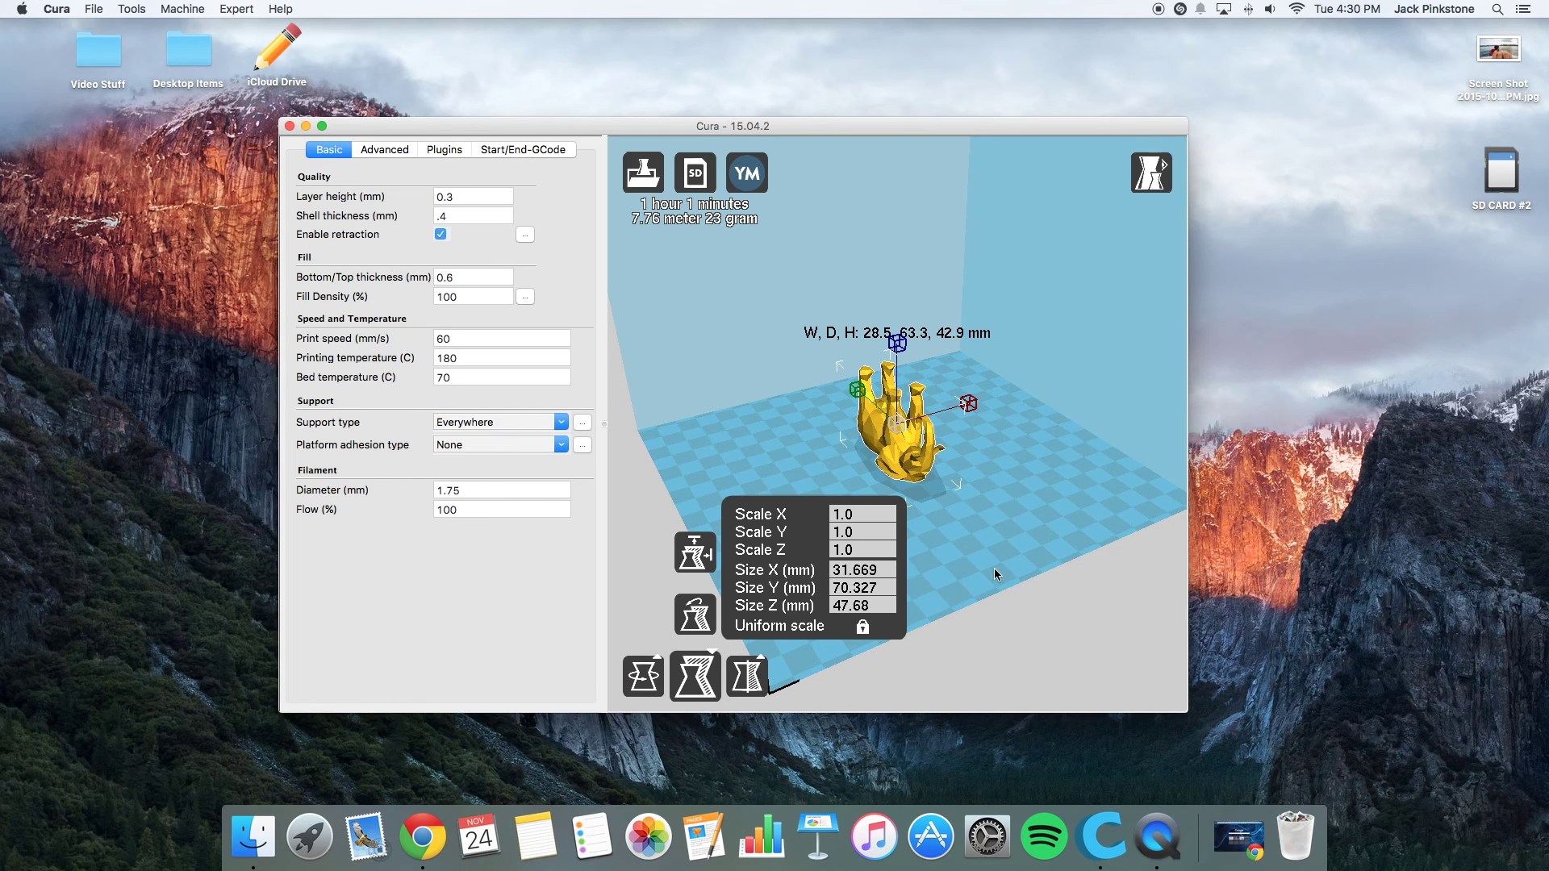
{"action": "left_click", "coordinate": [966, 607]}
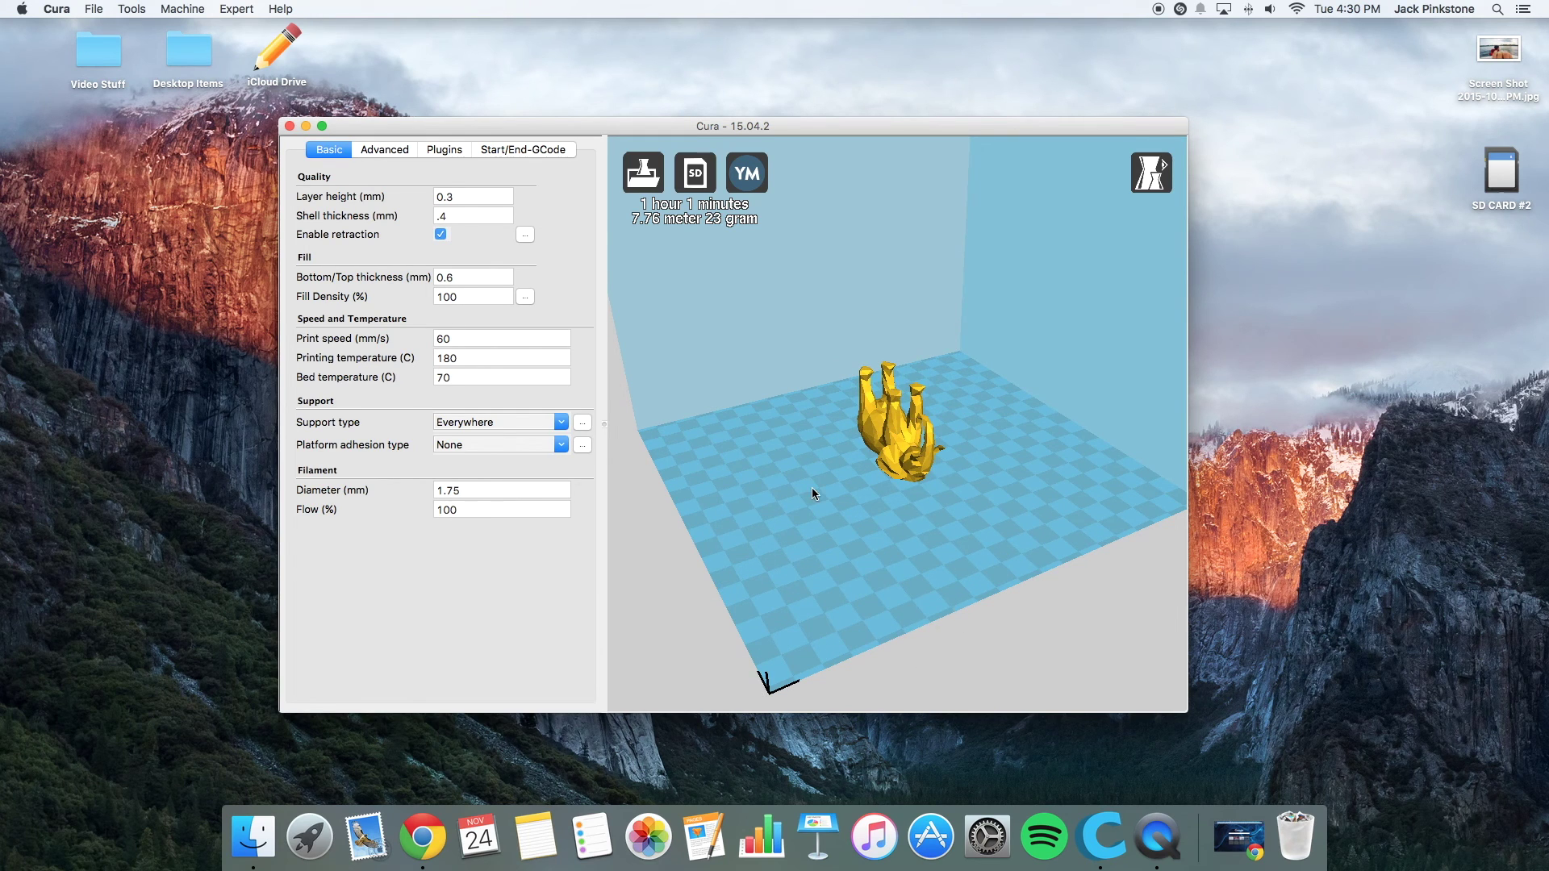
Step: Write the sliced elephant toolpath to SD CARD #2 as ELEPHANT.gcode and dismiss the confirmation
{"action": "left_click", "coordinate": [699, 178]}
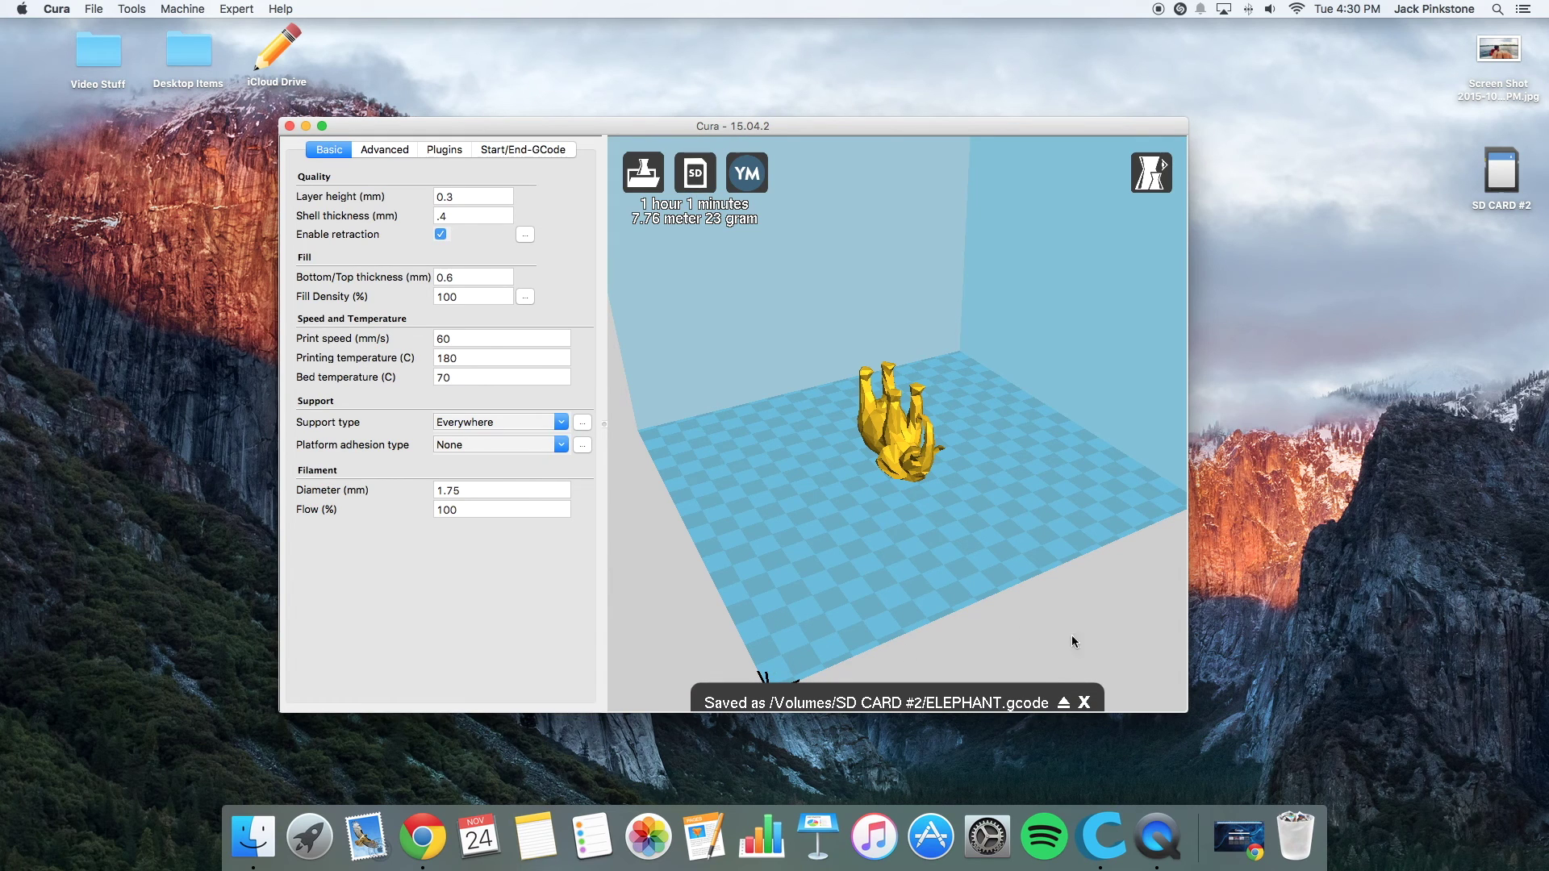
{"action": "left_click", "coordinate": [1083, 703]}
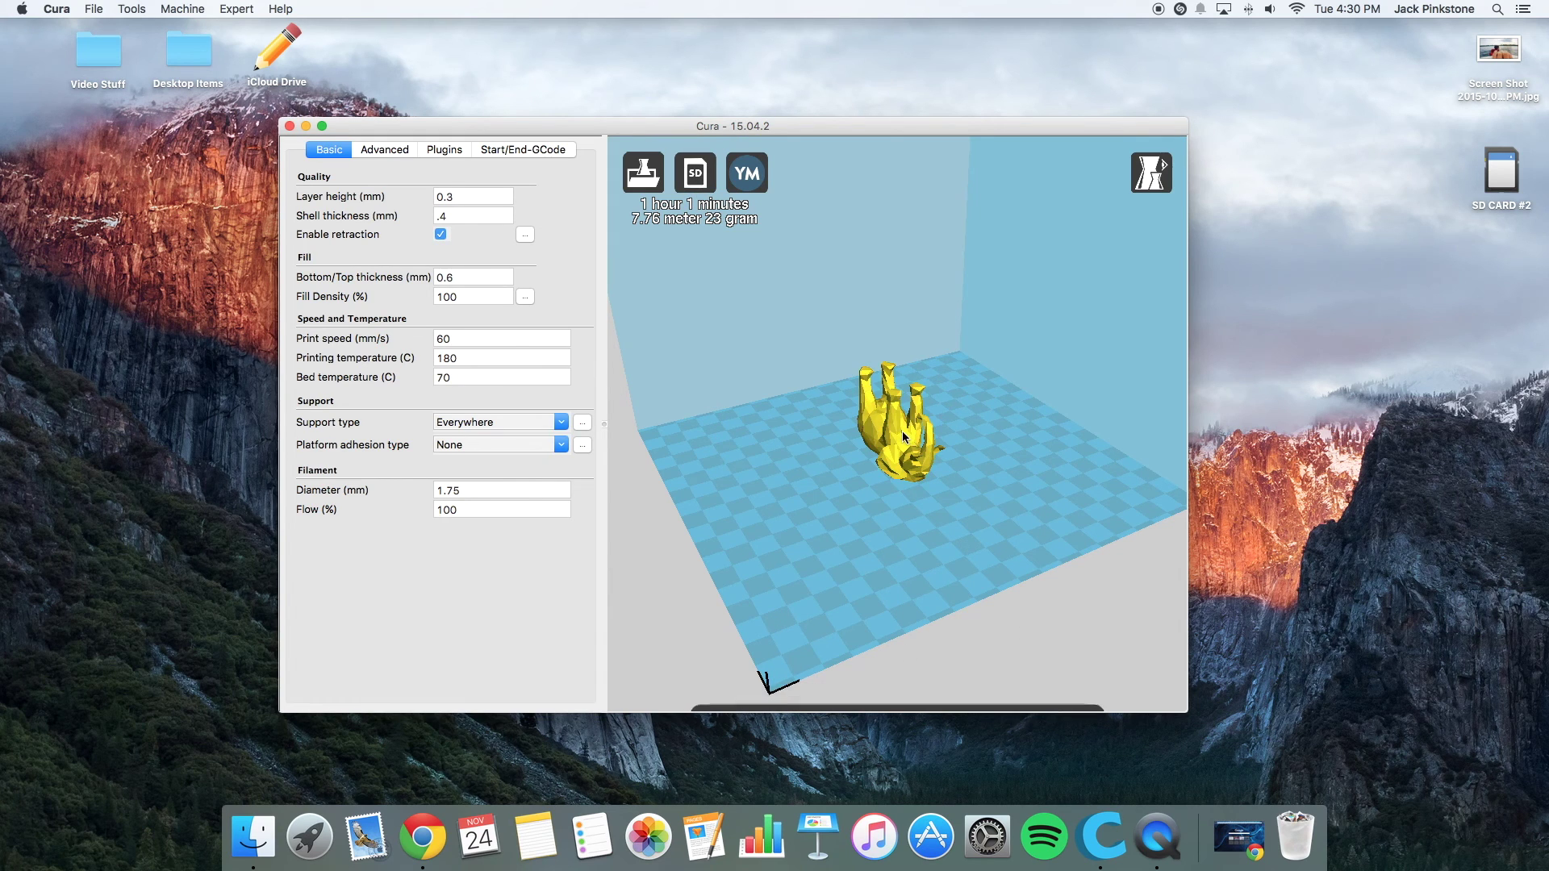